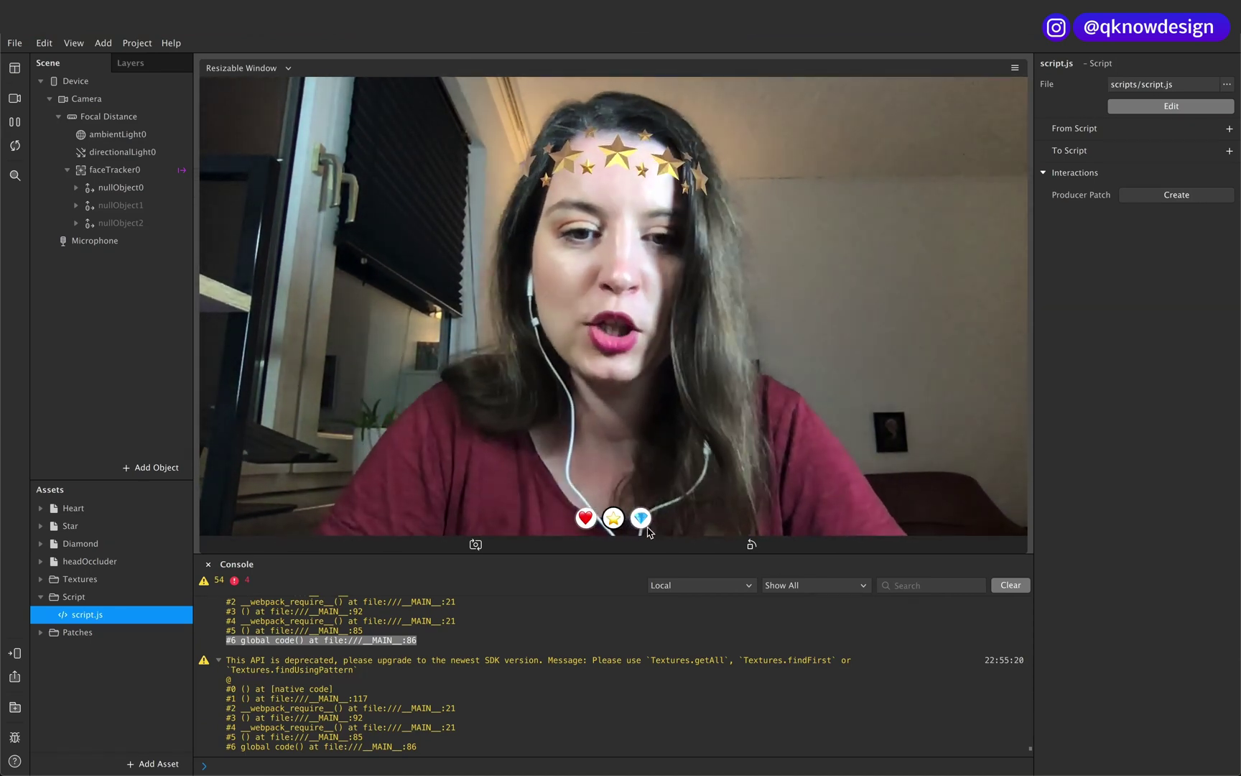
# Preview the heart option in the finished emoji-picker demo effect.
pyautogui.click(586, 518)
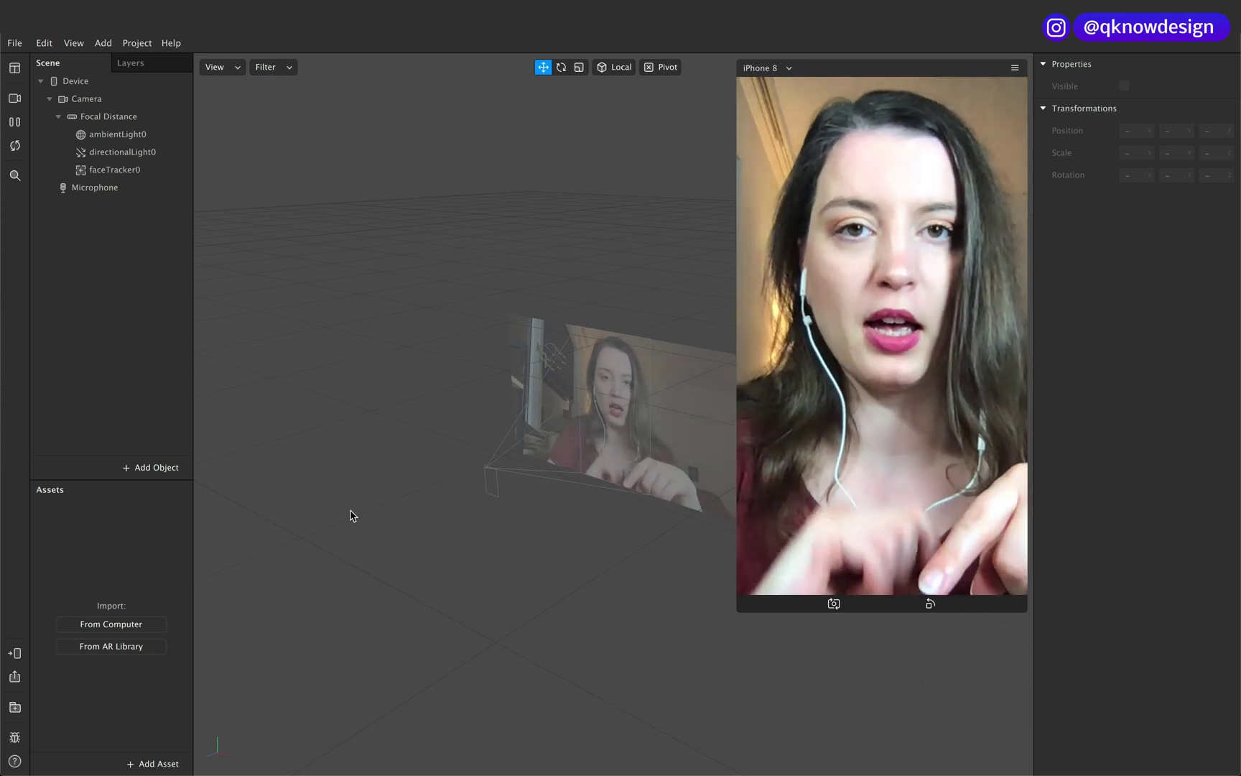
# Import texture0–texture4.png from the computer and set all five to No compression.
pyautogui.click(149, 625)
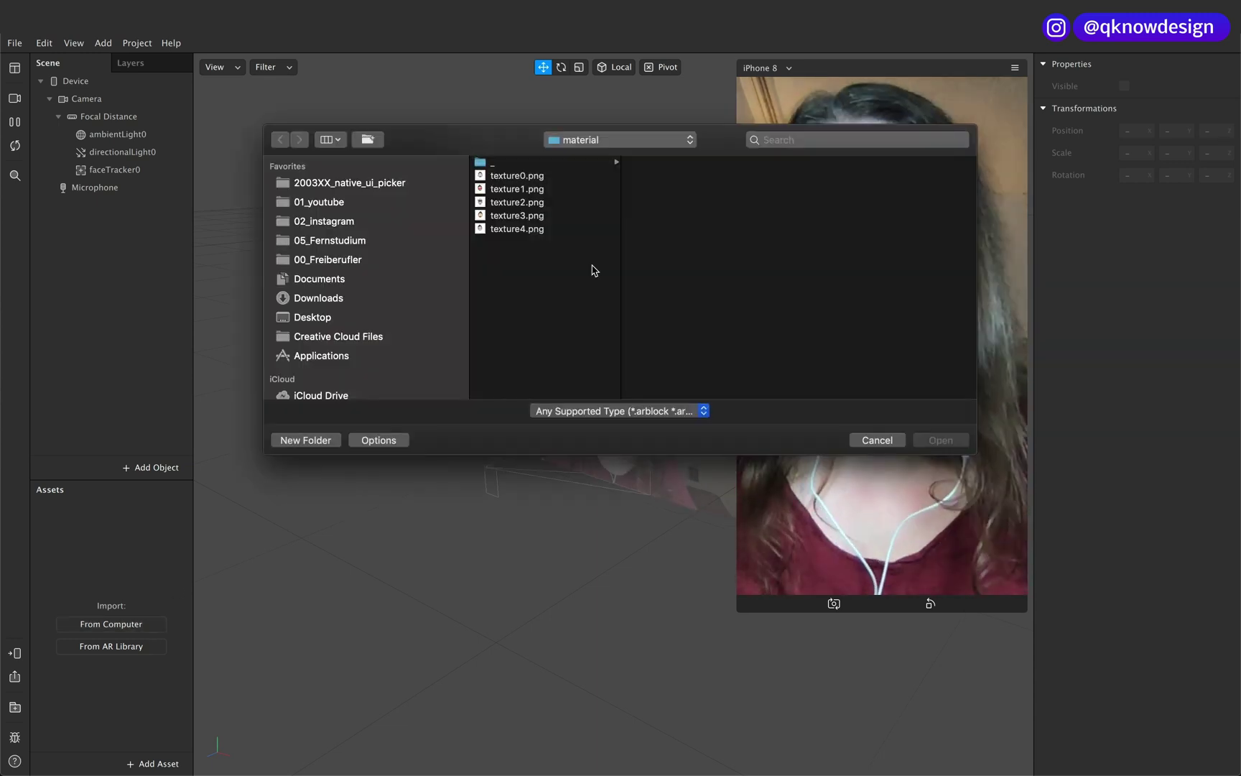
pyautogui.click(529, 181)
pyautogui.hotkey('shift', 'Down')
pyautogui.hotkey('shift', 'Down')
pyautogui.hotkey('shift', 'Down')
pyautogui.hotkey('shift', 'Down')
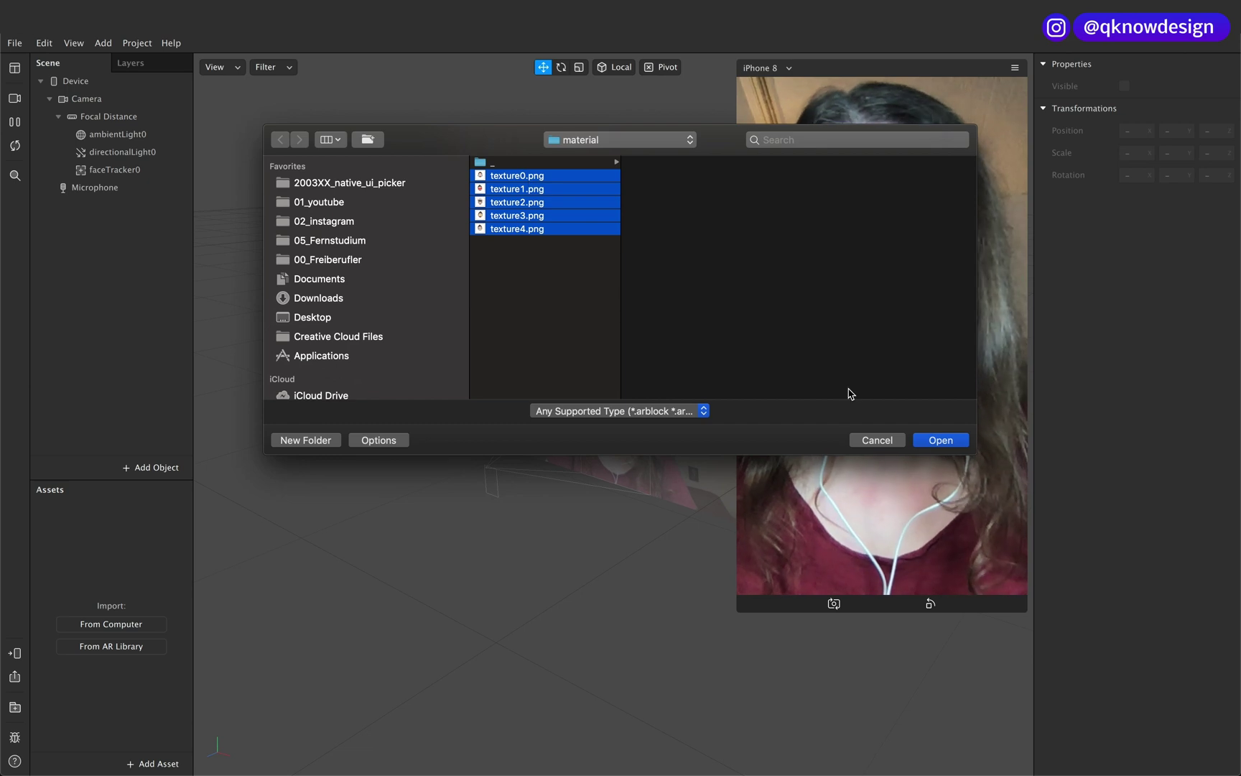
pyautogui.press('Return')
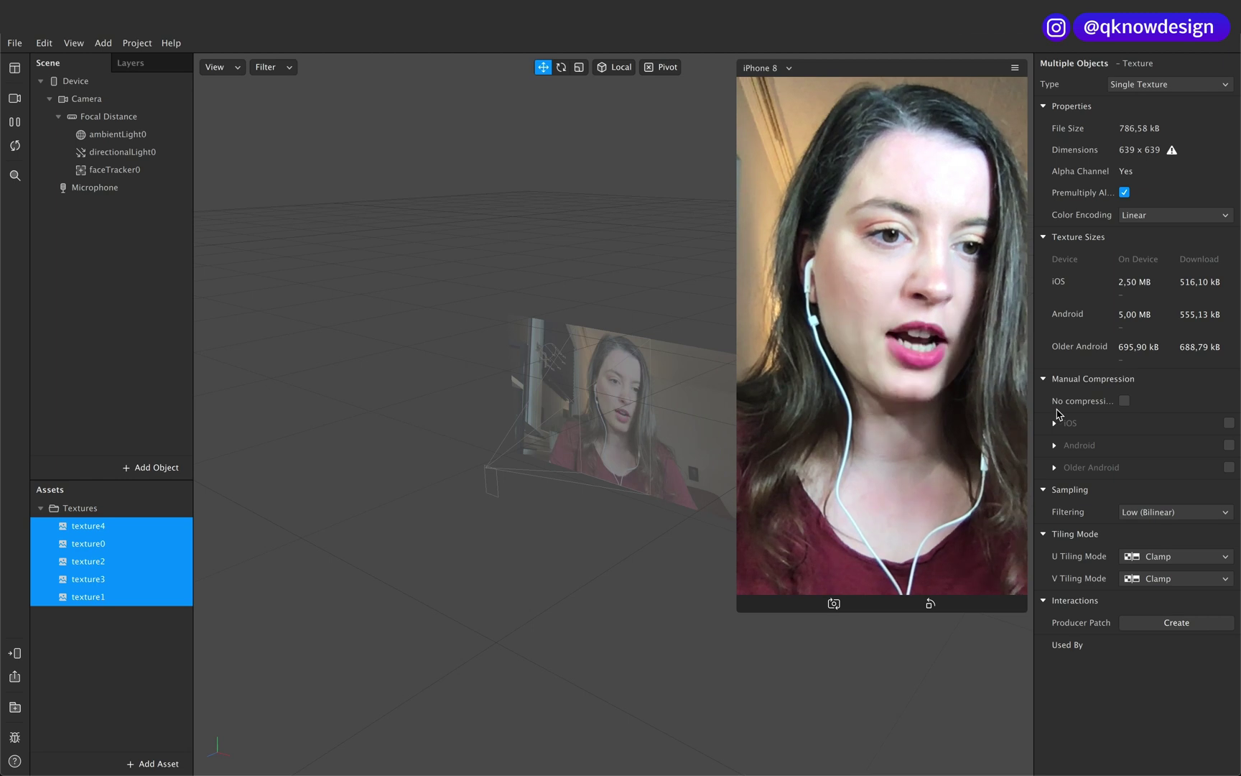
pyautogui.click(1125, 401)
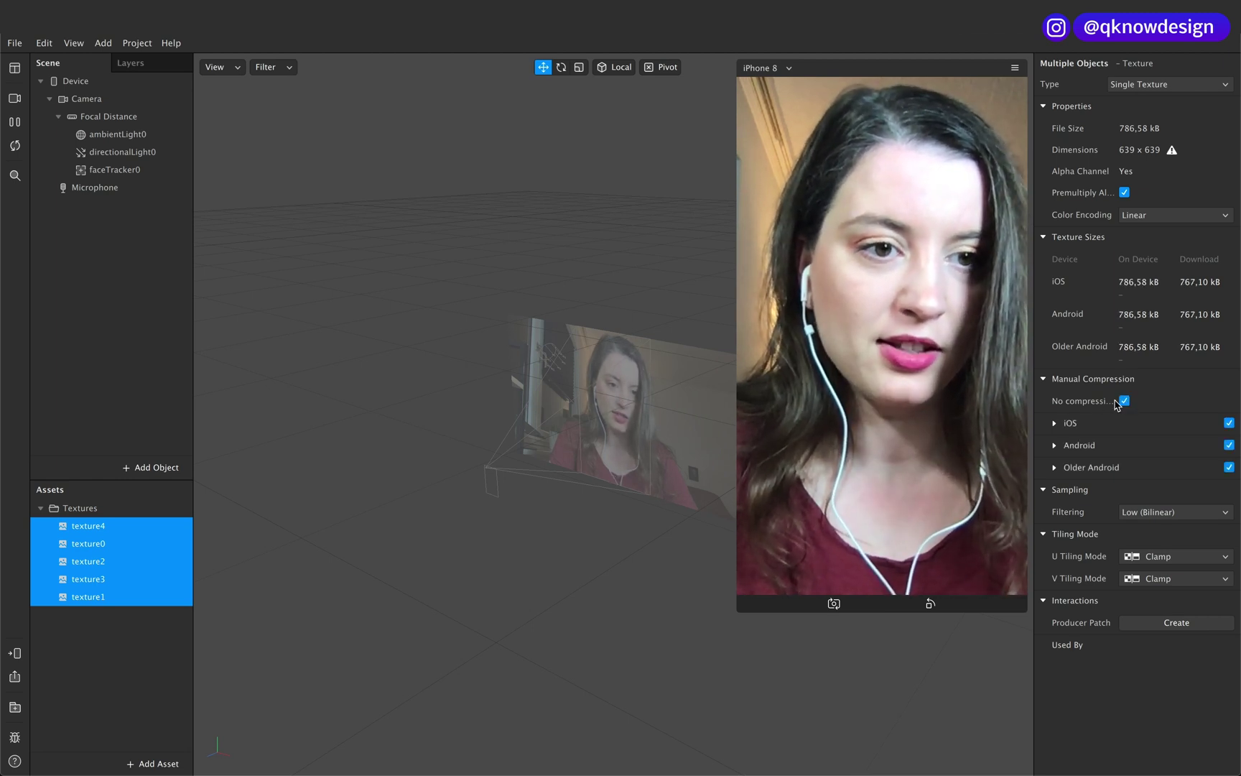
pyautogui.click(139, 388)
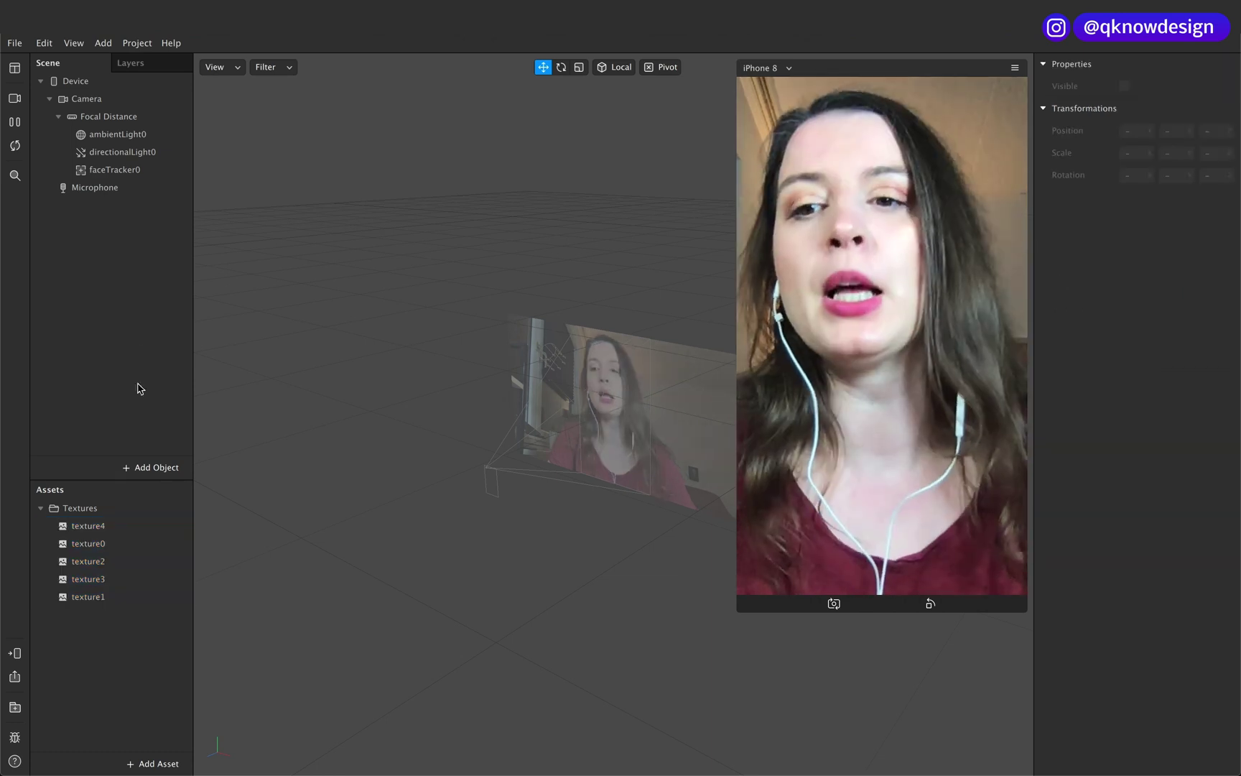
# Insert a plane and make plane0 a child of faceTracker0.
pyautogui.click(154, 468)
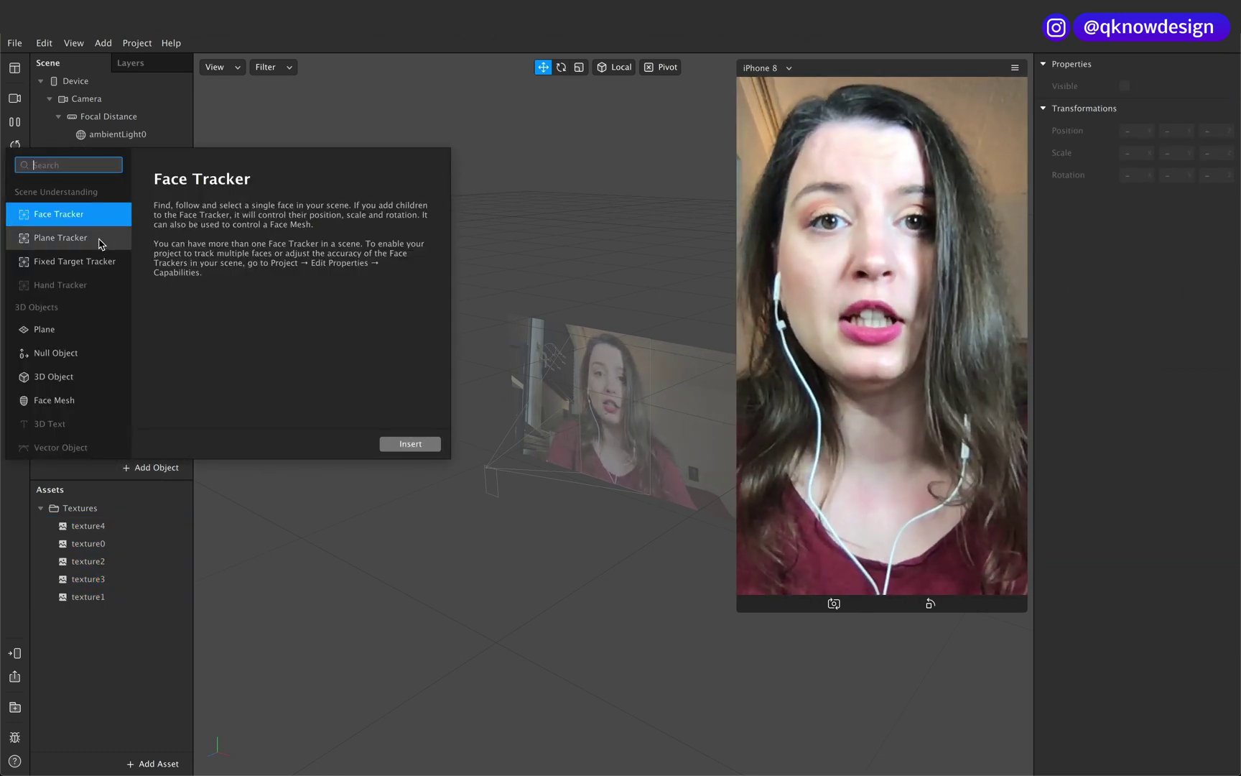
pyautogui.click(73, 331)
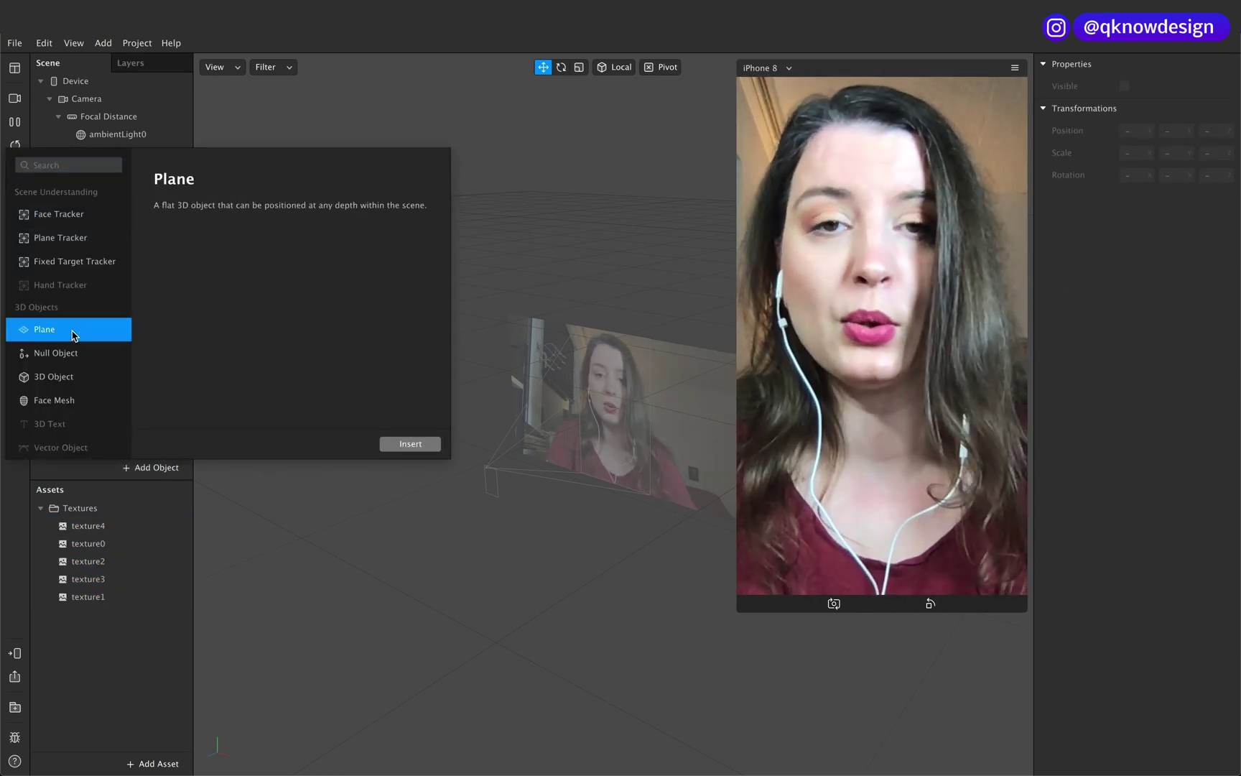
pyautogui.click(405, 444)
pyautogui.moveTo(112, 188); pyautogui.dragTo(113, 174)
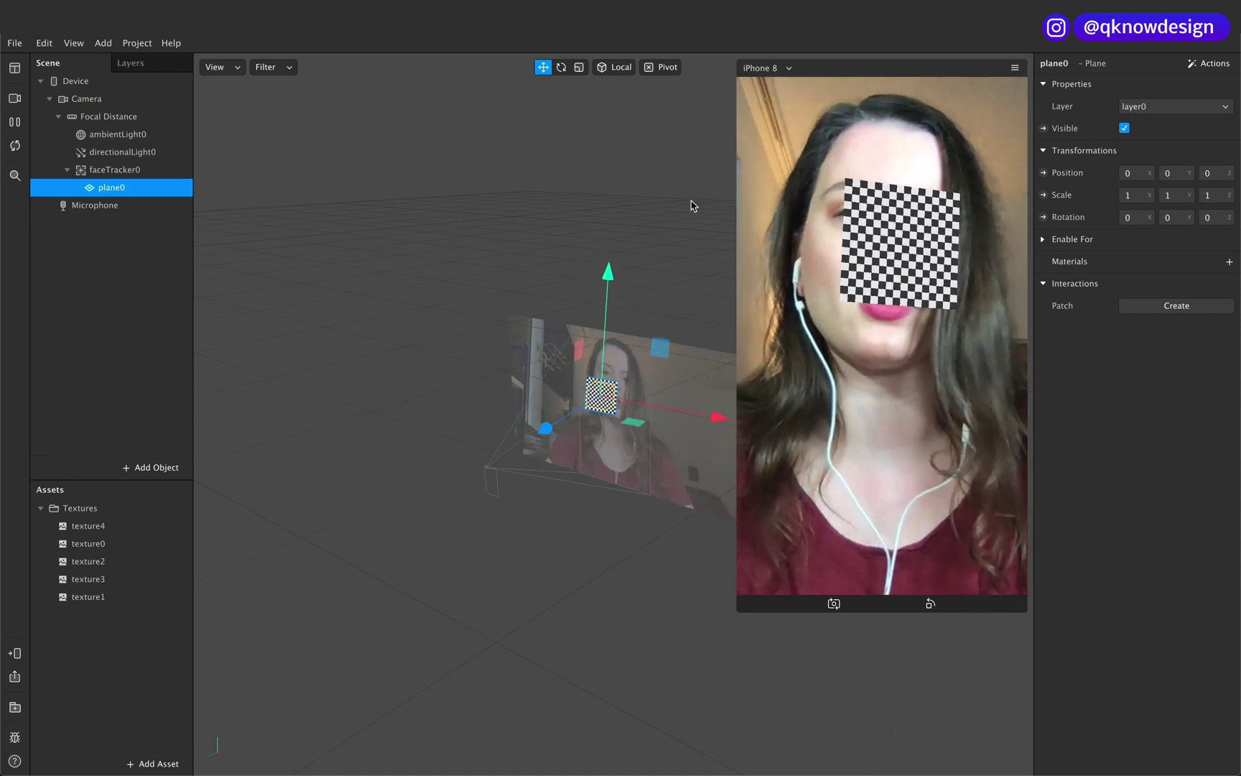
# Scale plane0 to 4 by 4 and give it a new material.
pyautogui.click(1132, 190)
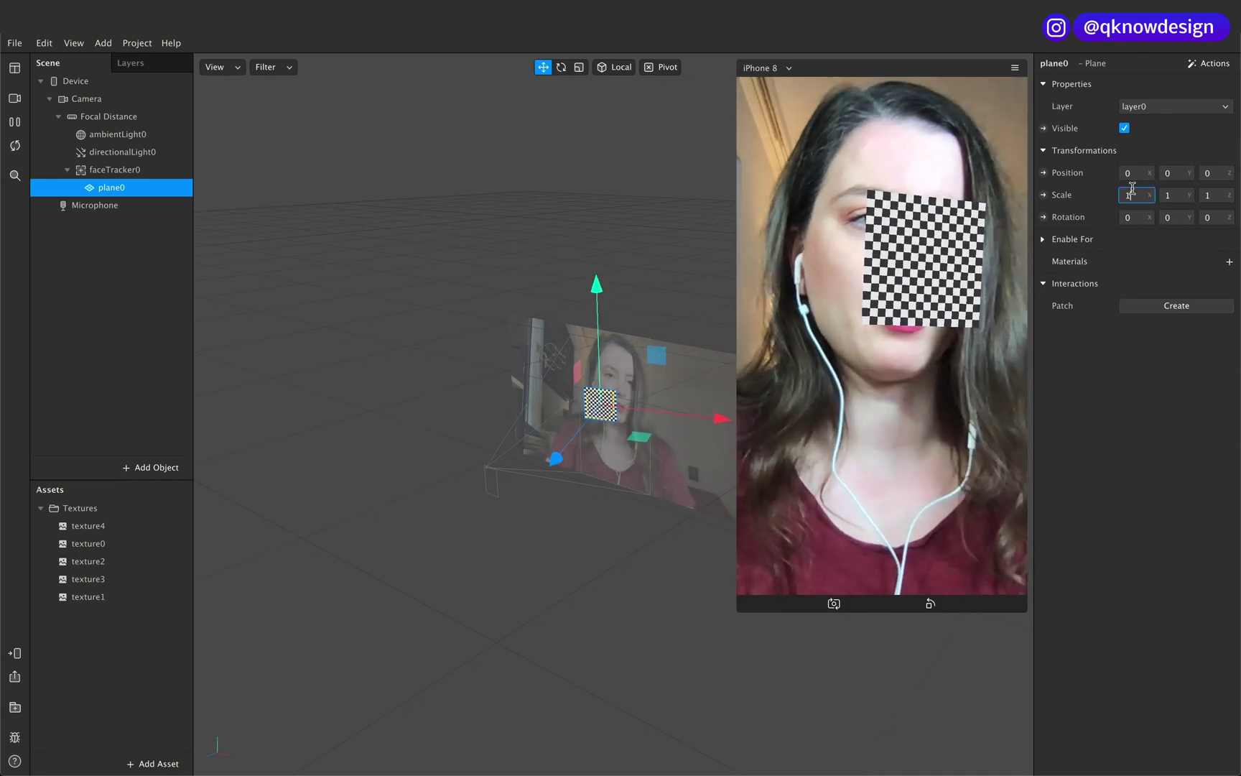
pyautogui.press('Return')
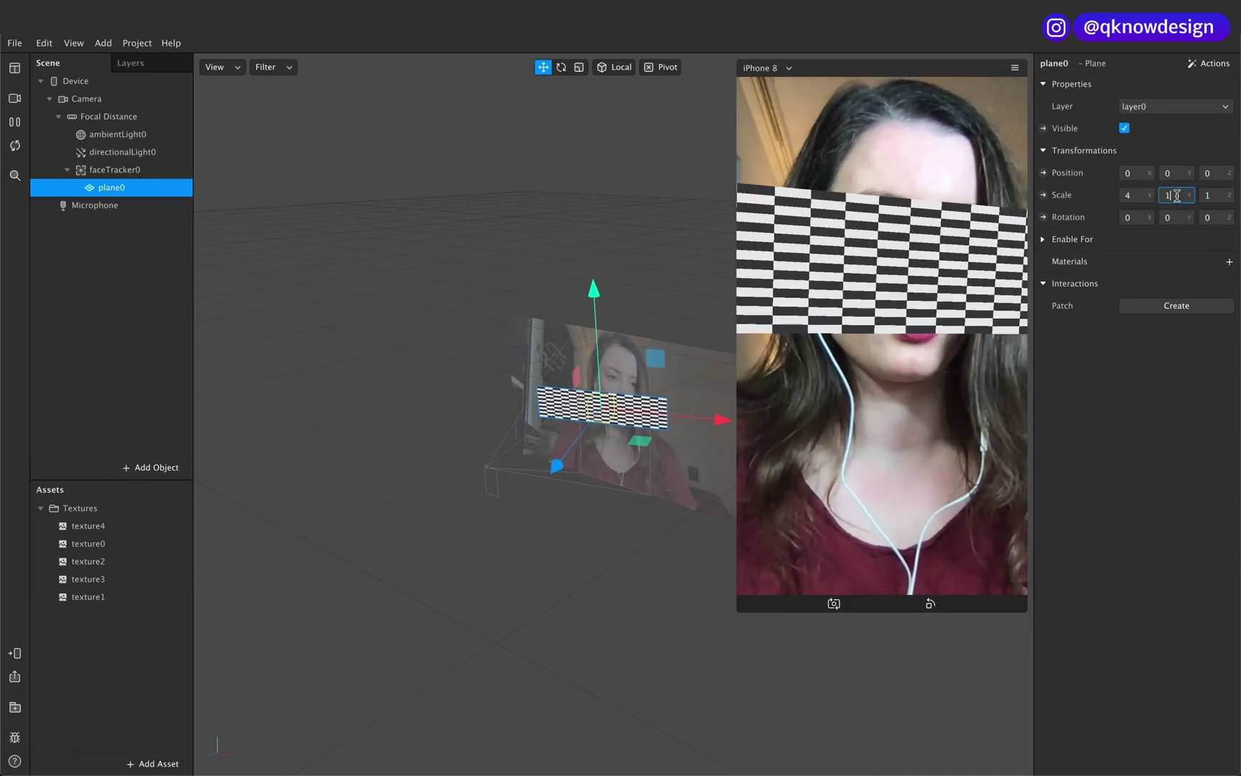
pyautogui.click(1176, 196)
pyautogui.write('4')
pyautogui.press('Return')
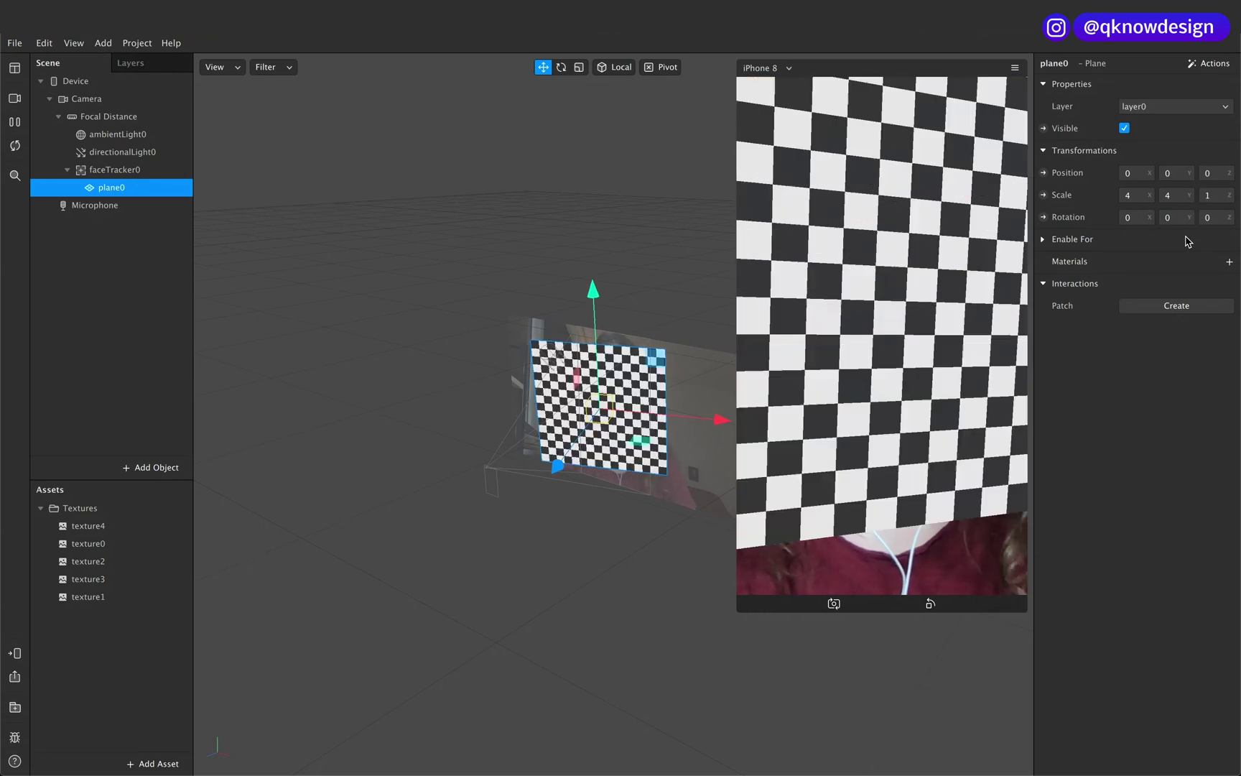
pyautogui.click(1229, 261)
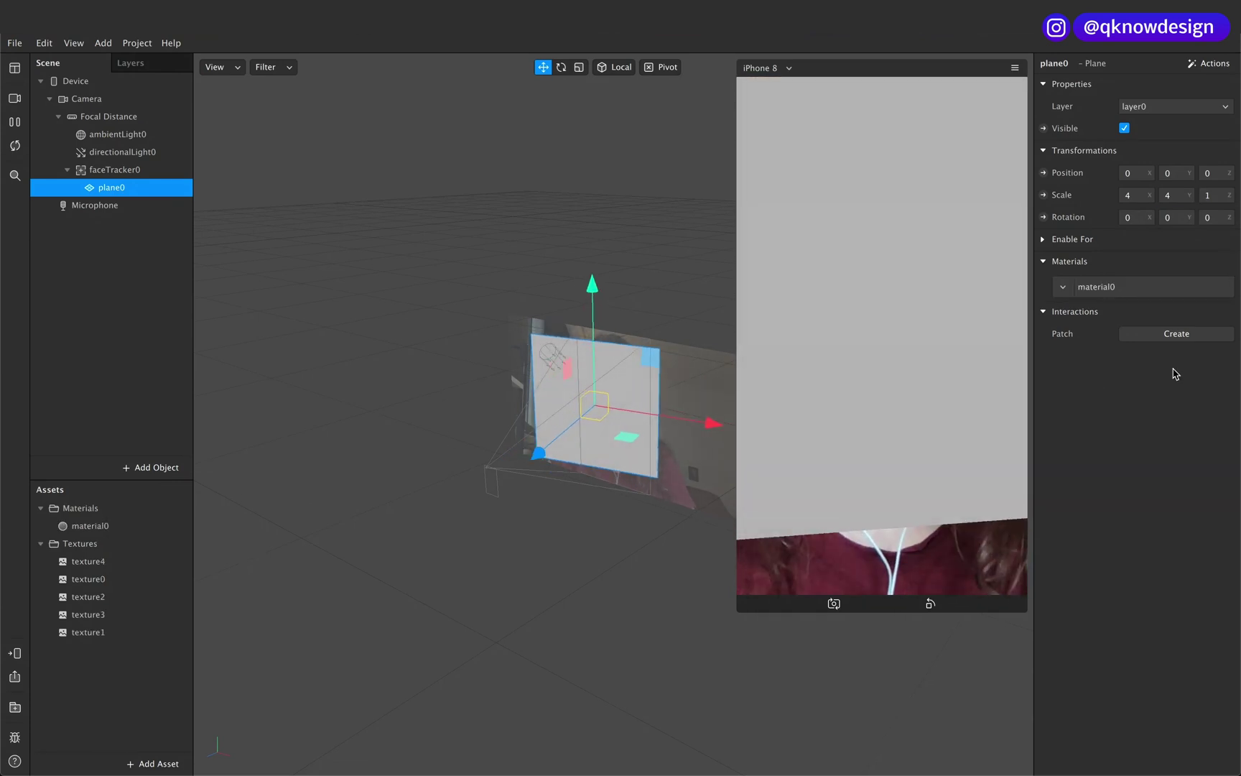
# Set material0's diffuse texture to texture4 and its shader type to Flat.
pyautogui.click(1108, 287)
pyautogui.click(1158, 175)
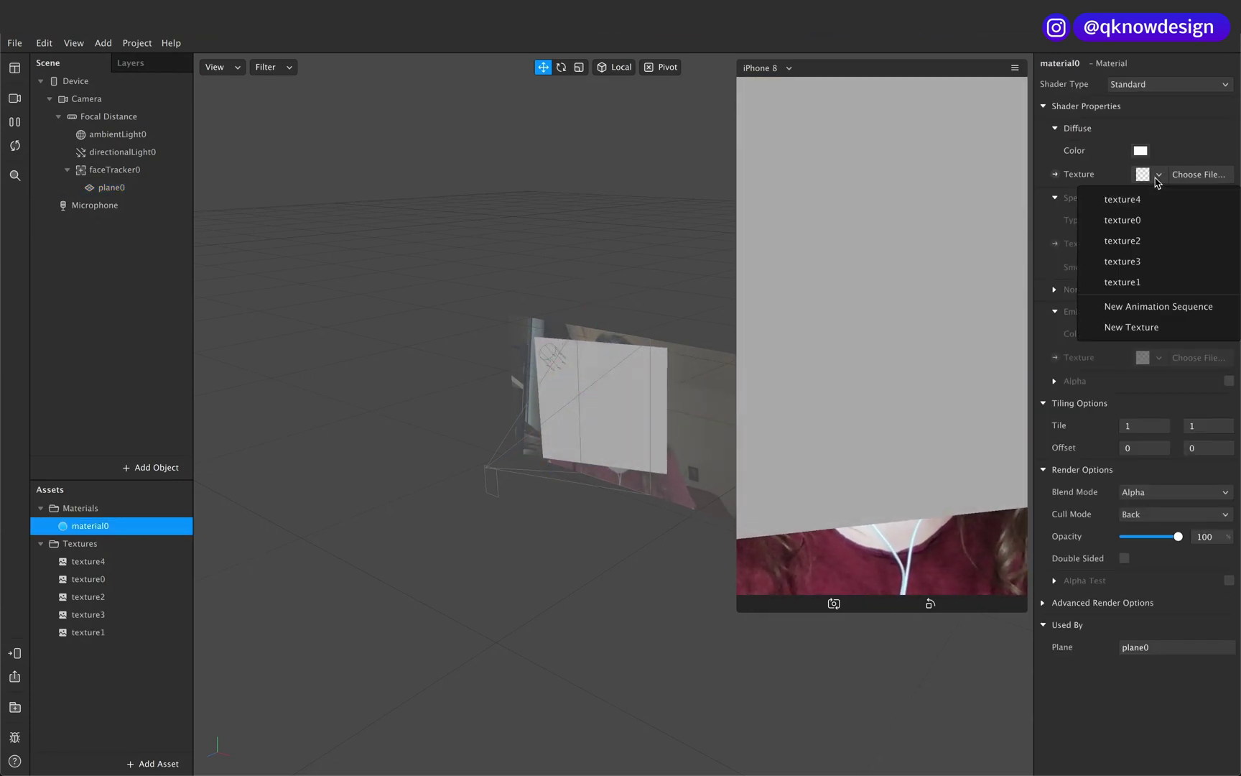
pyautogui.click(1123, 201)
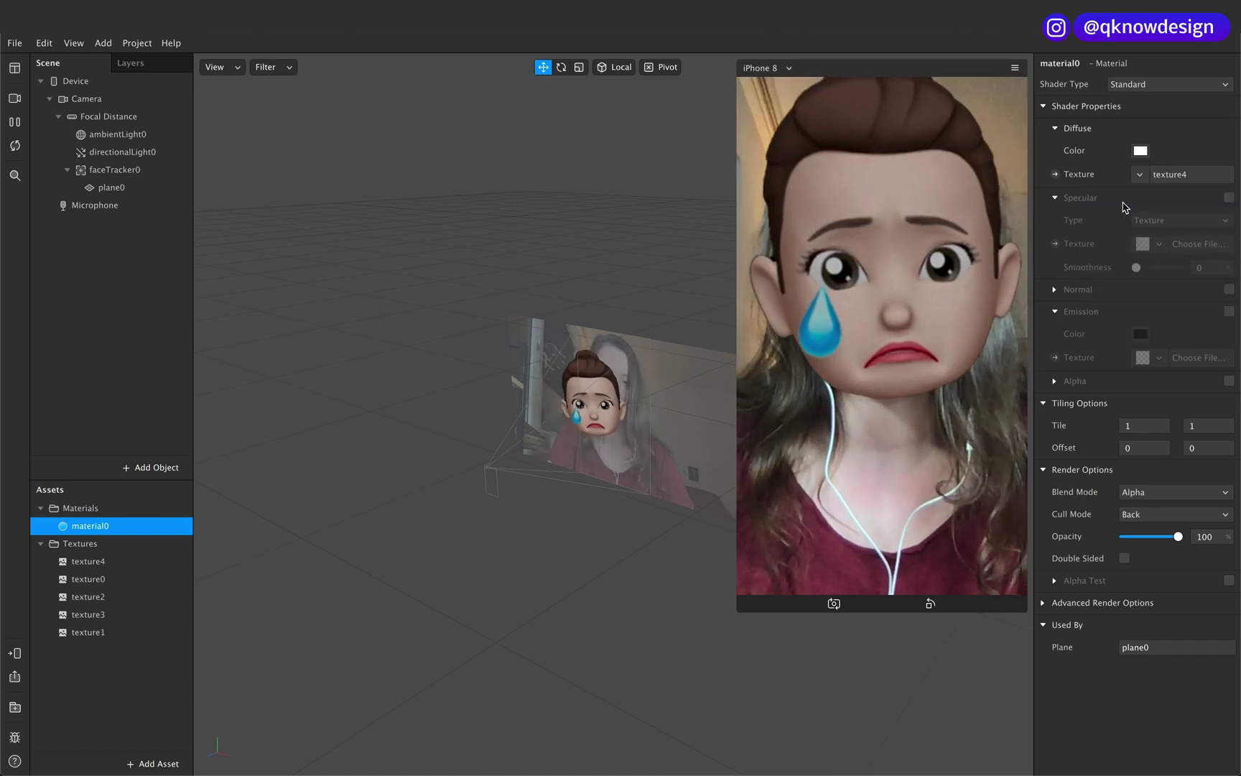
pyautogui.click(1155, 86)
pyautogui.click(1151, 105)
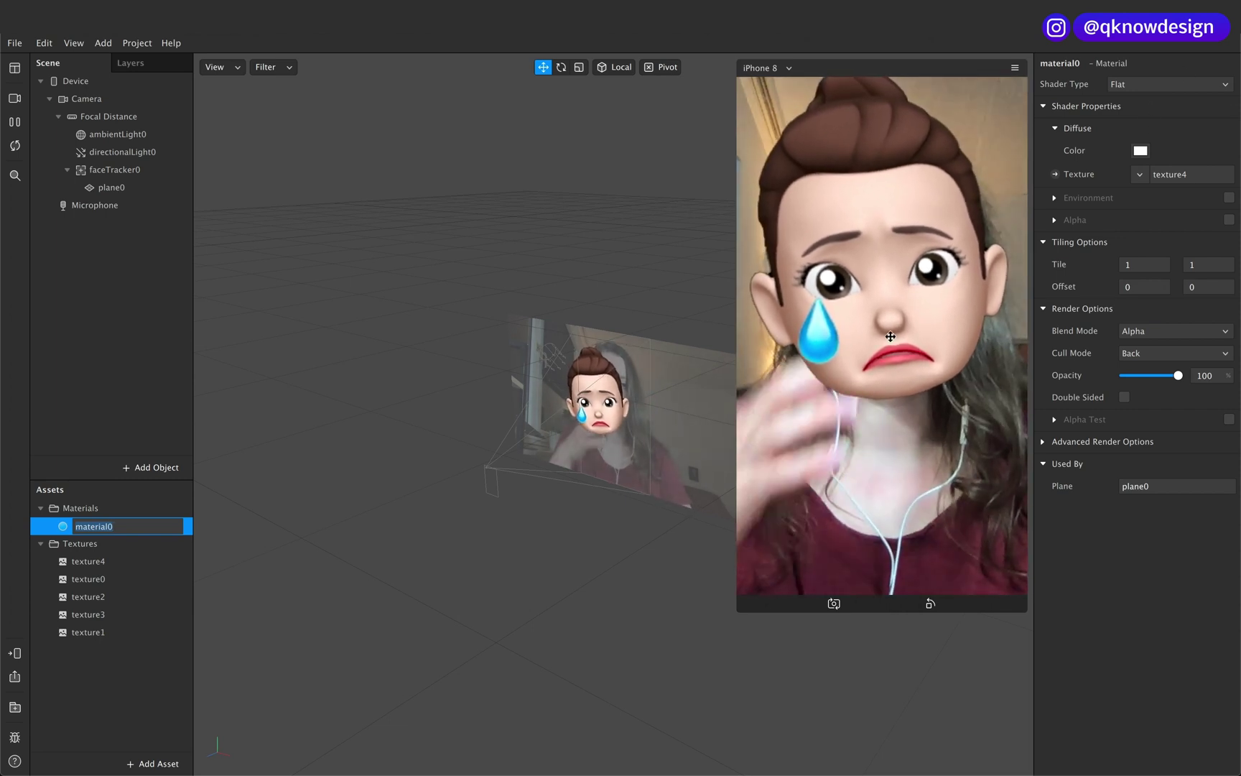
# Hide plane0 by turning off its Visible property.
pyautogui.click(124, 718)
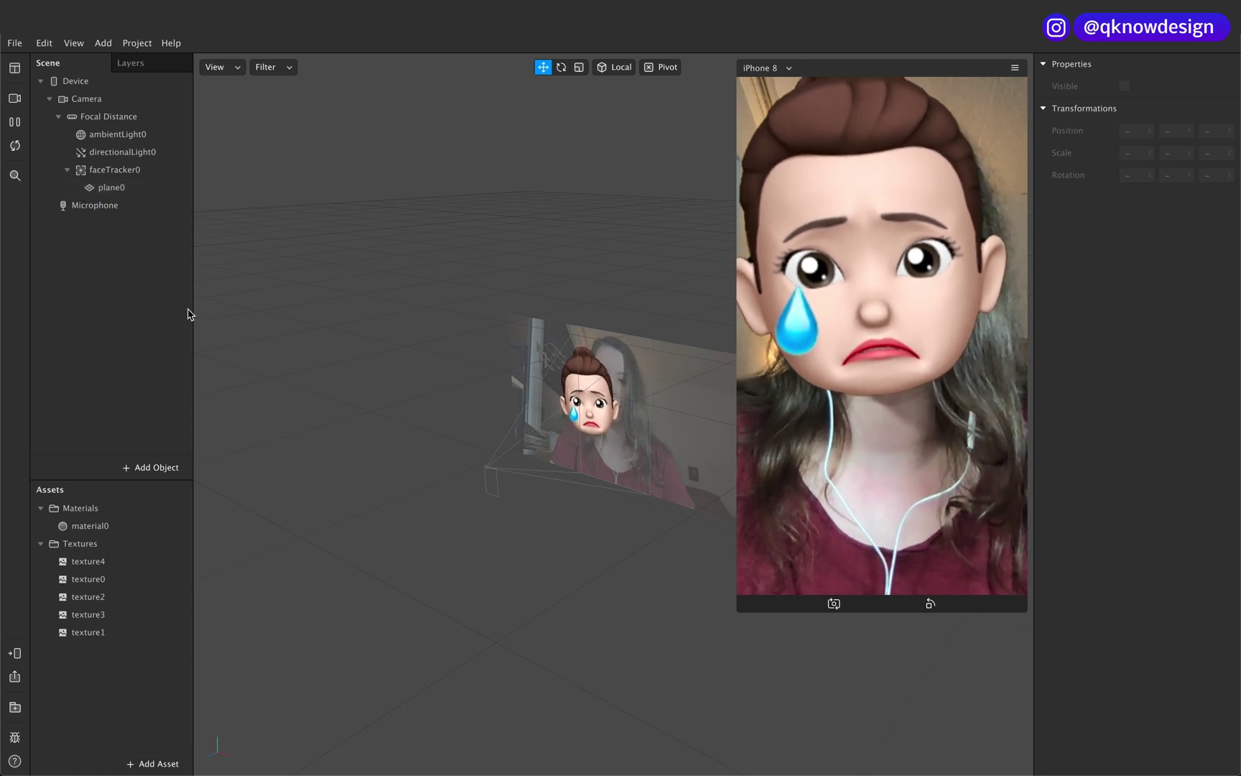
pyautogui.click(136, 187)
pyautogui.click(1125, 130)
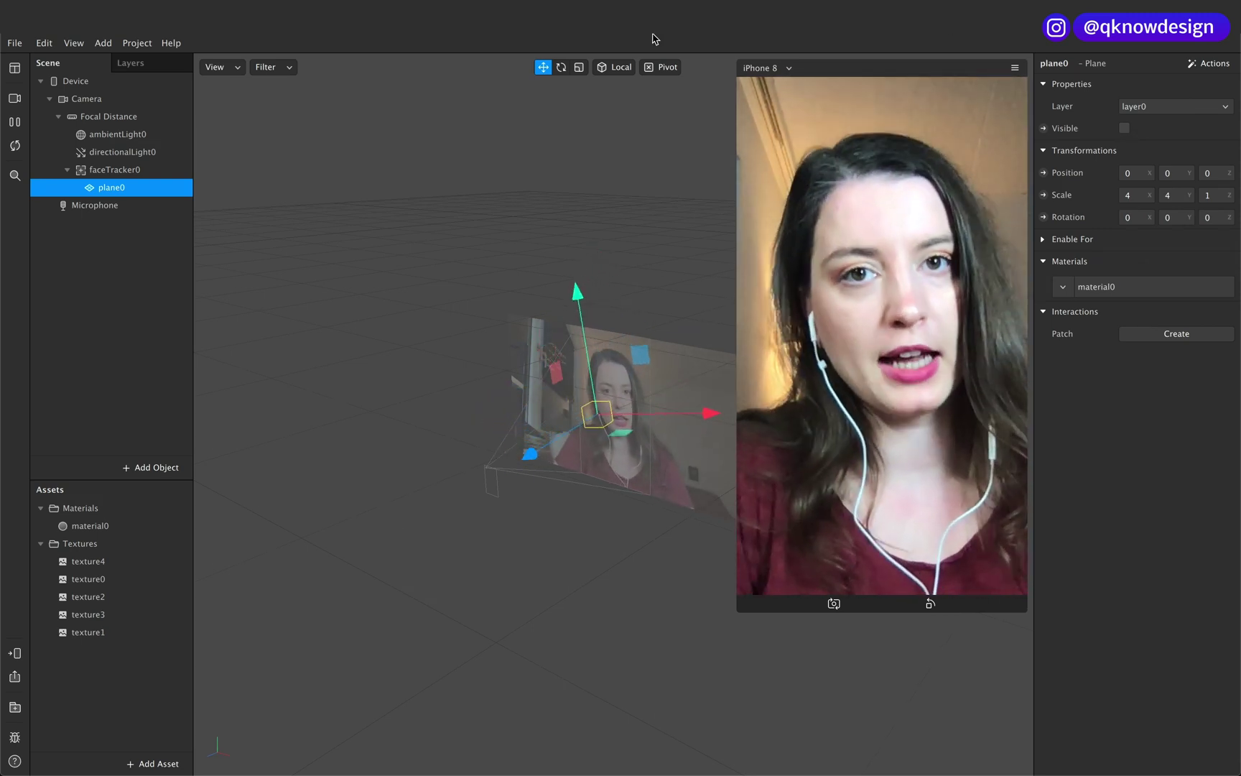
# Add the Native UI Control capability with Picker enabled in the project properties.
pyautogui.click(143, 44)
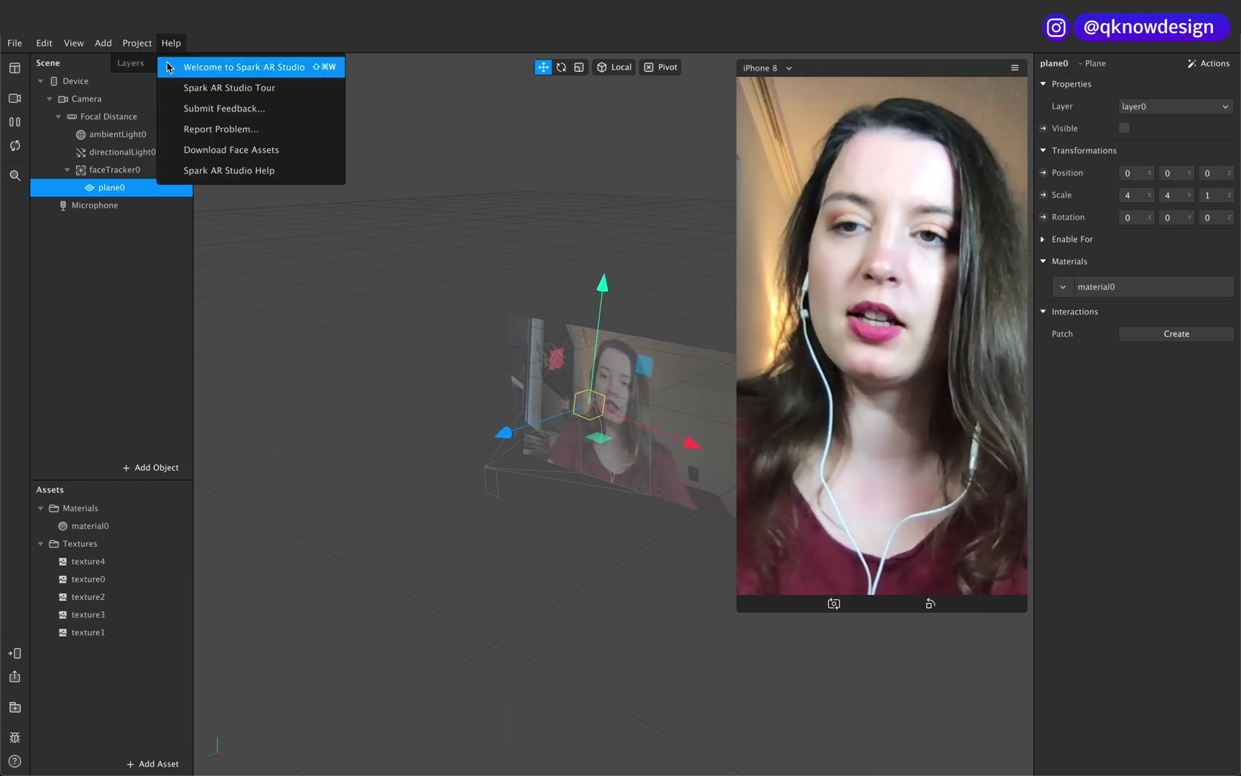
pyautogui.click(156, 68)
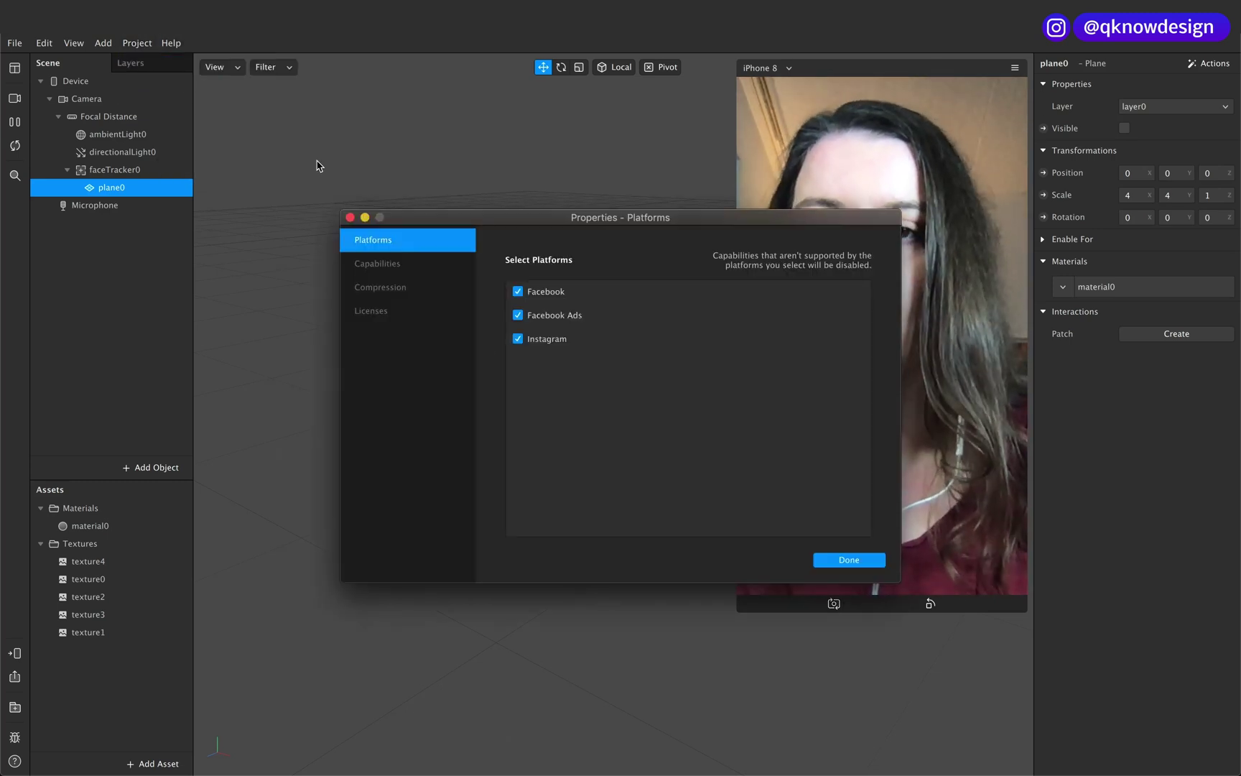
pyautogui.click(379, 264)
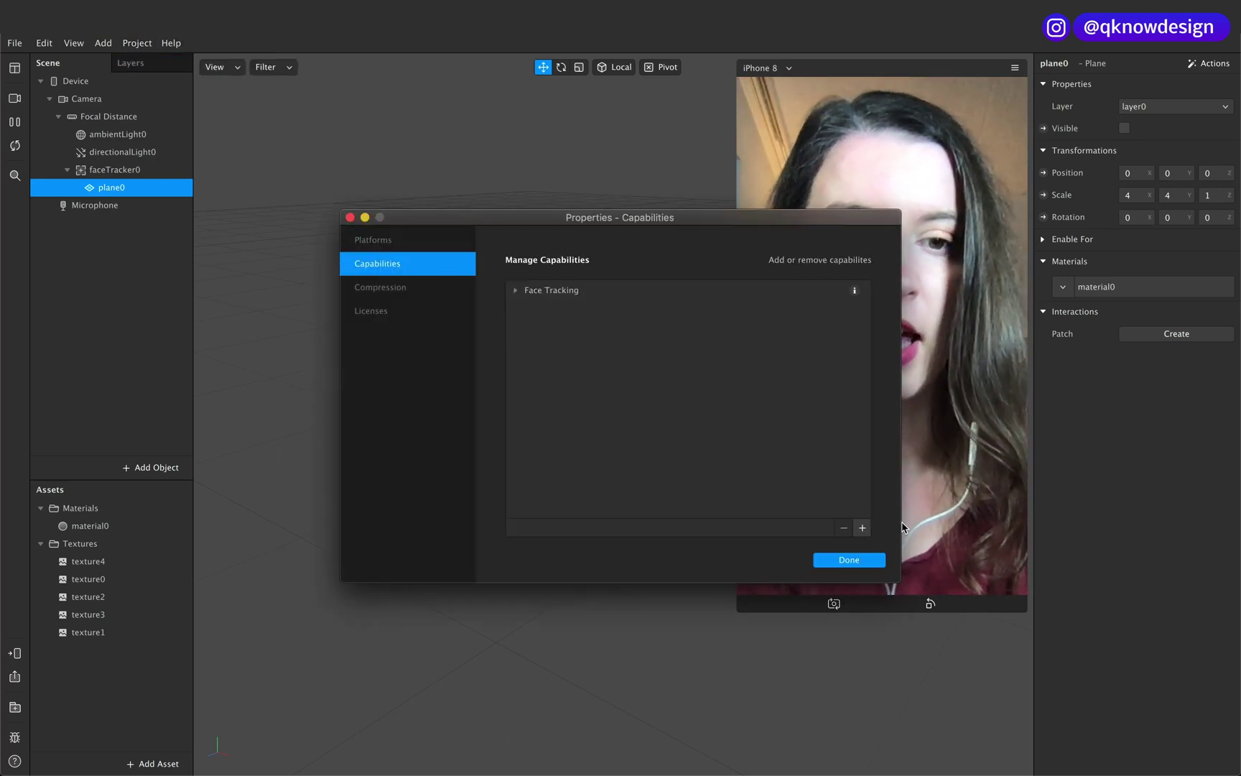
pyautogui.click(862, 528)
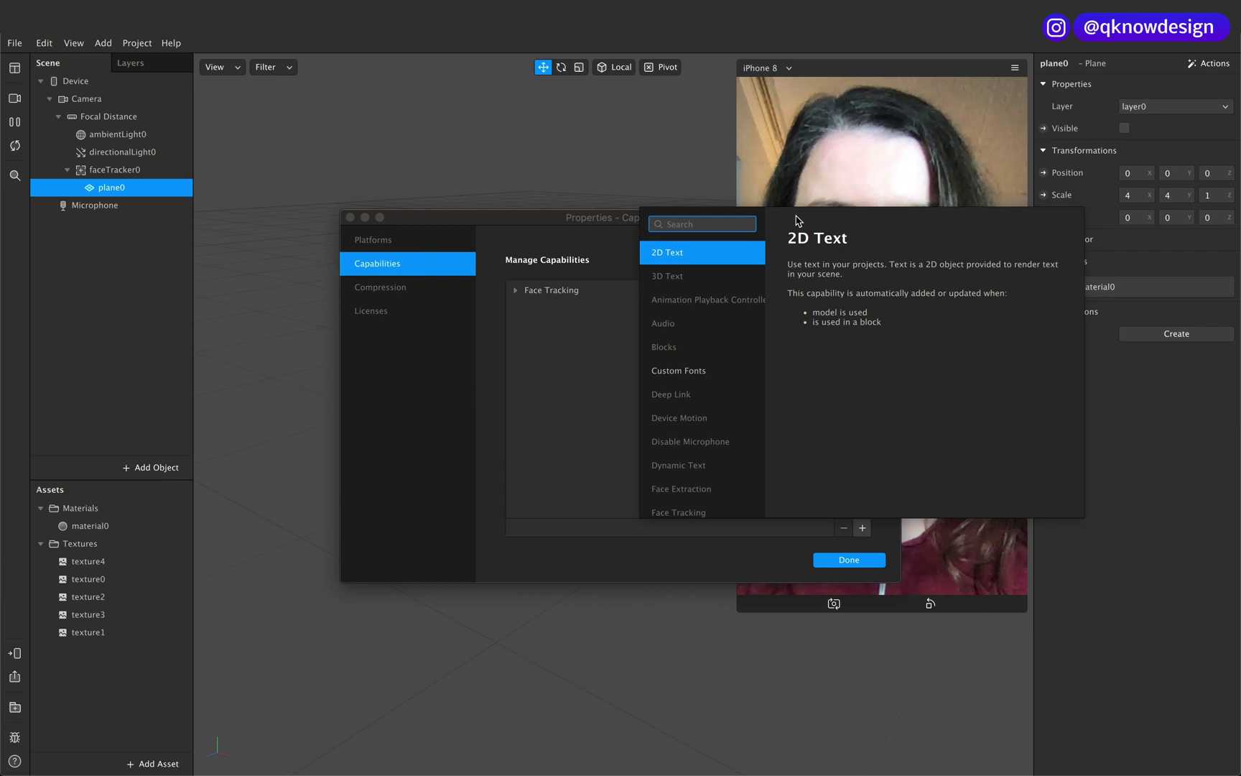
pyautogui.write('nat')
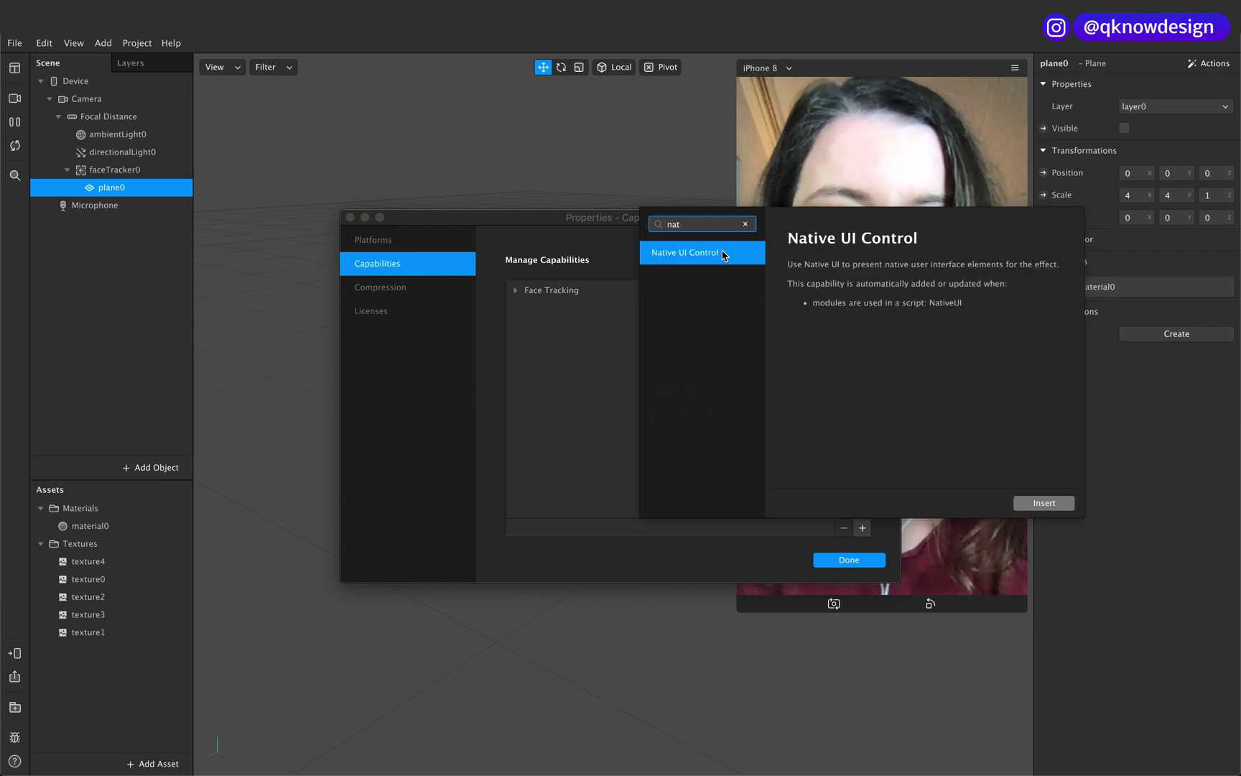
pyautogui.click(1042, 505)
pyautogui.click(578, 314)
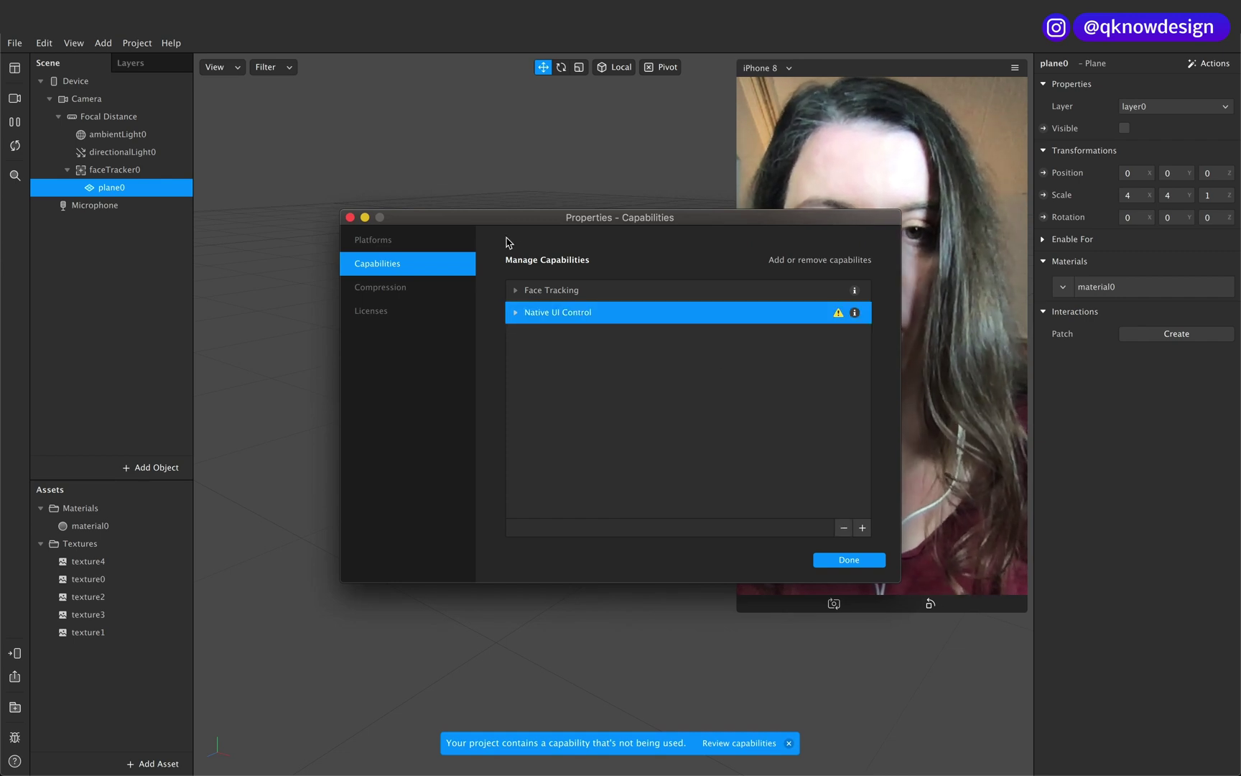
pyautogui.moveTo(456, 228); pyautogui.dragTo(338, 216)
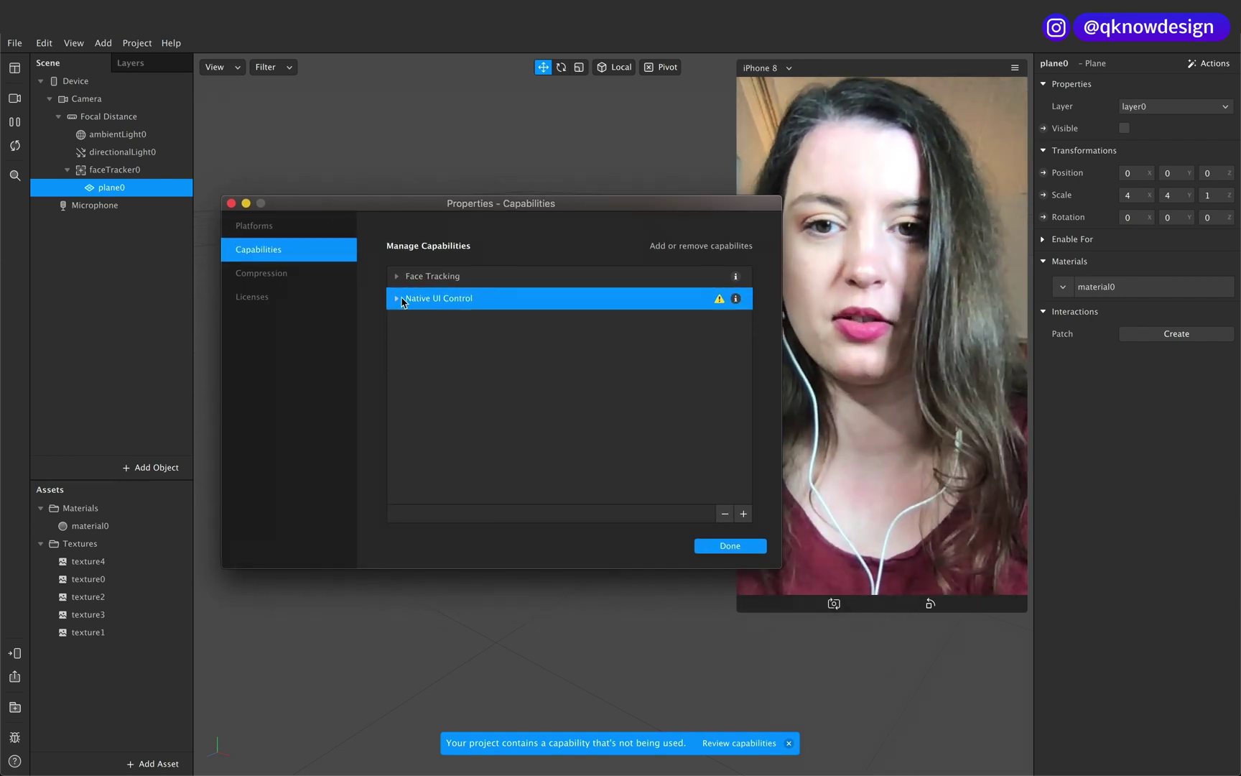
pyautogui.click(397, 298)
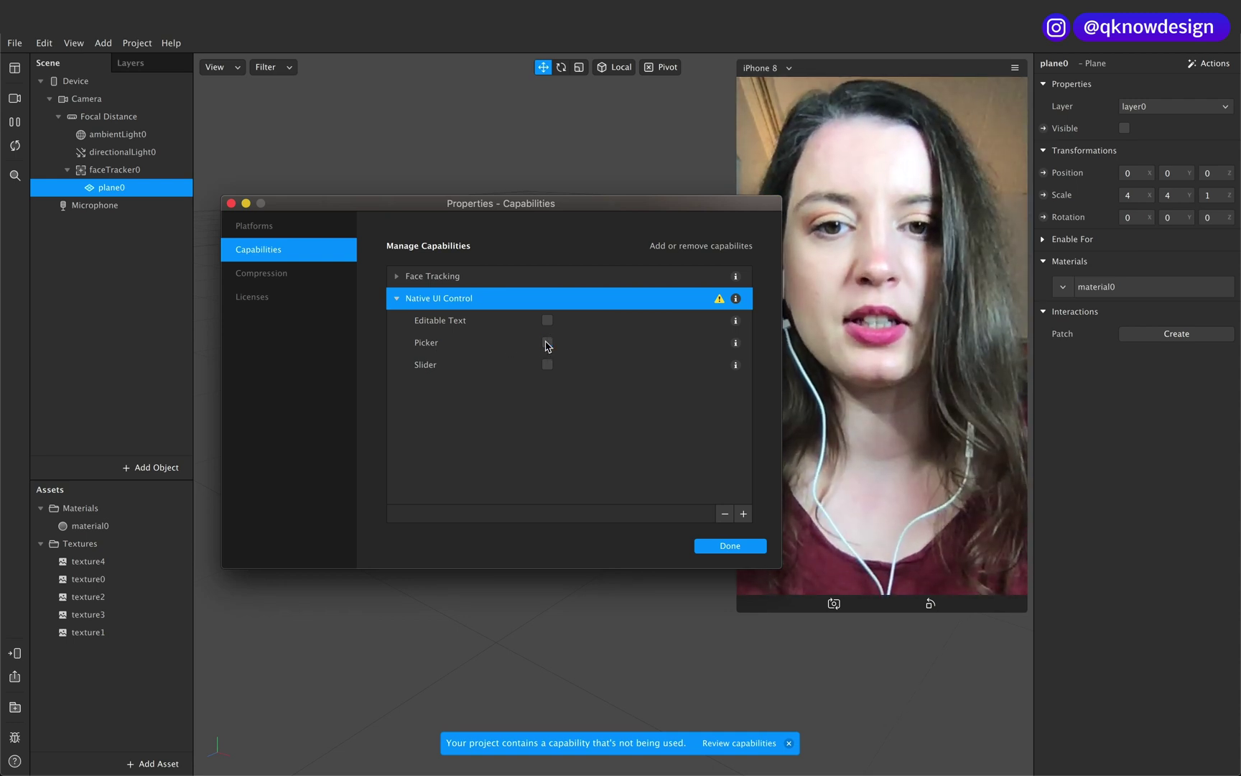
pyautogui.click(730, 546)
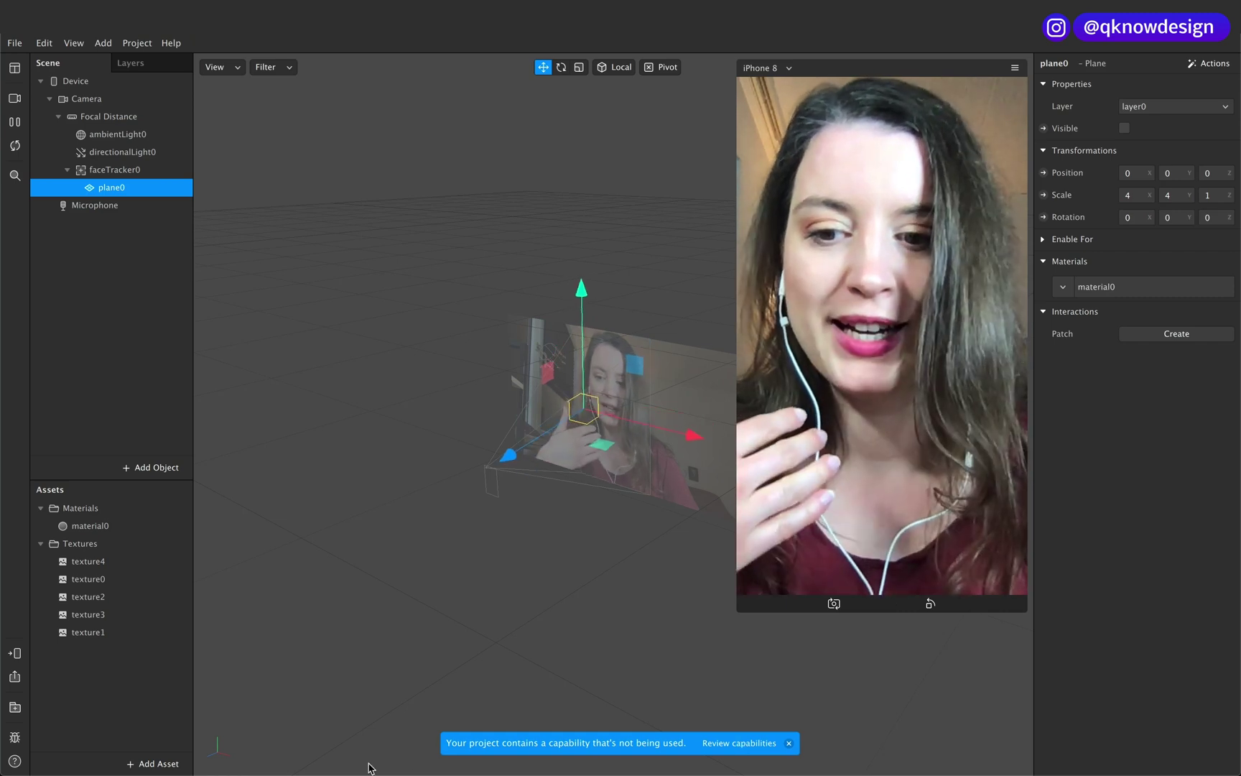
# Dismiss the capability notice, add a script.js asset and open it in the editor.
pyautogui.moveTo(617, 775)
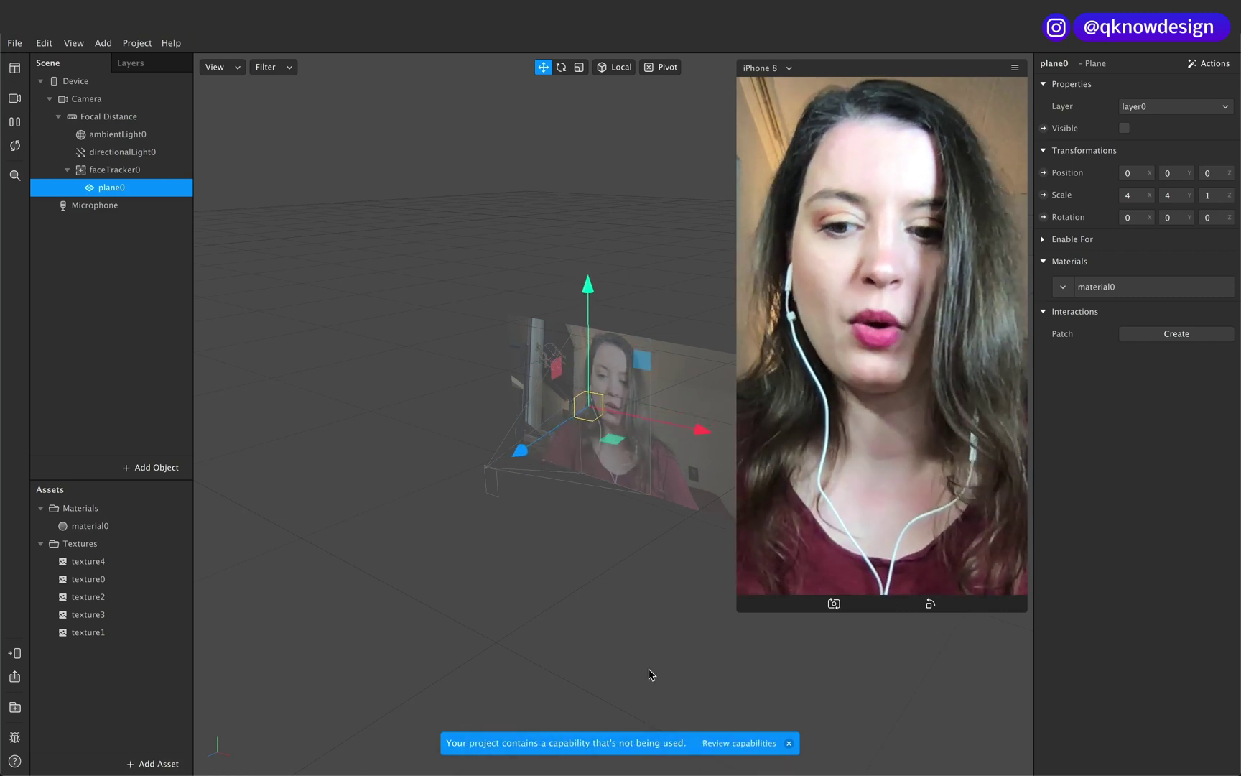
pyautogui.click(789, 744)
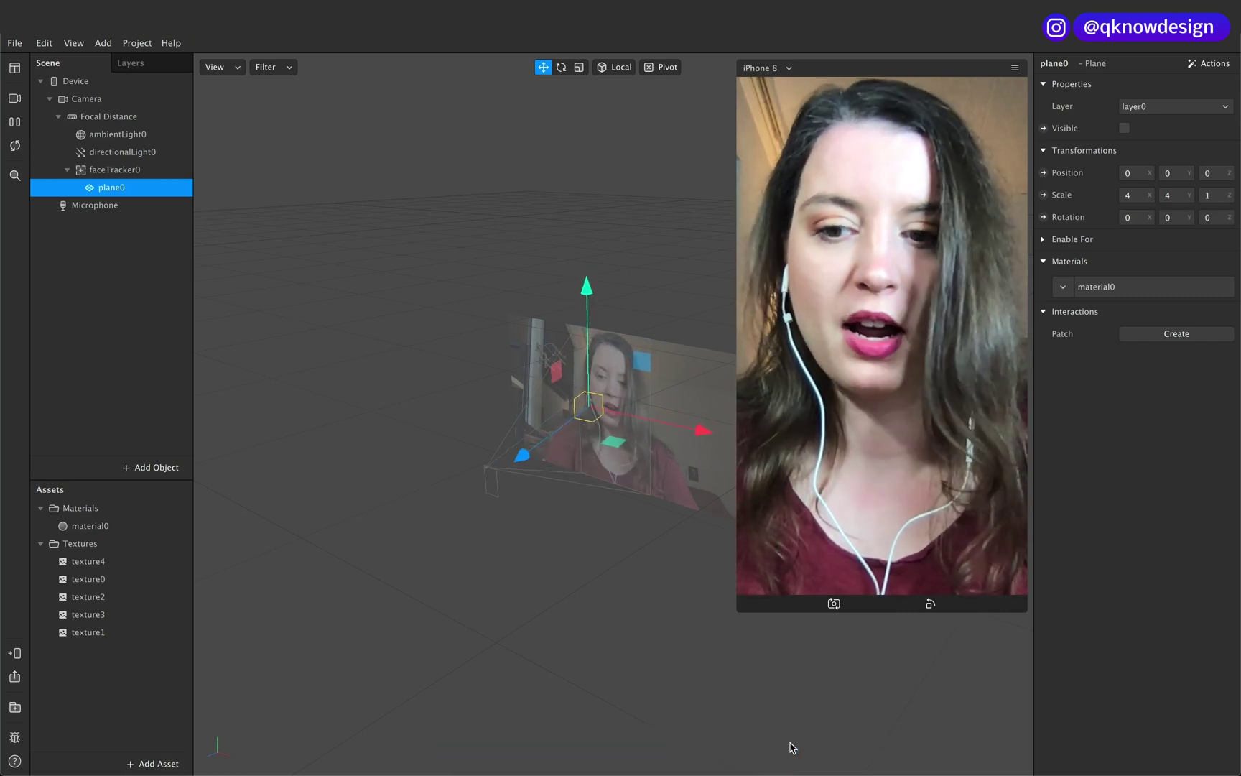
pyautogui.click(159, 764)
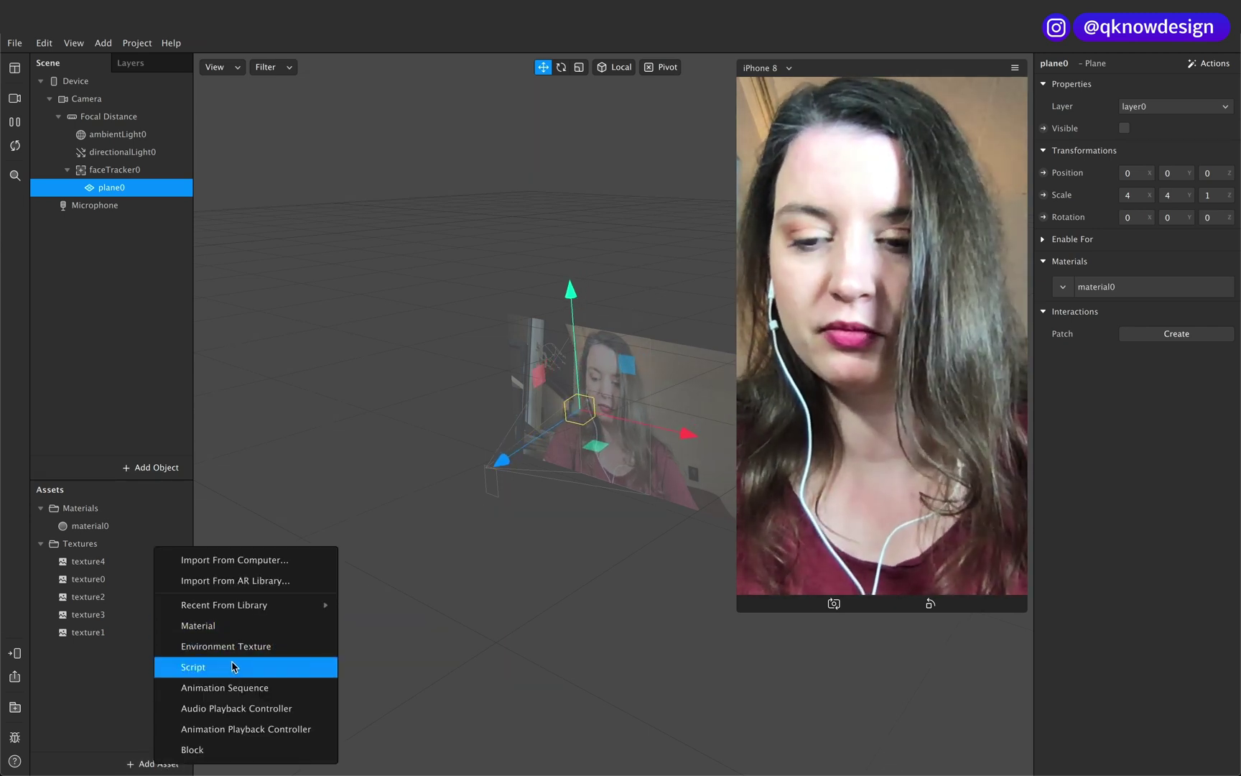
pyautogui.click(234, 666)
pyautogui.click(100, 720)
pyautogui.doubleClick(102, 668)
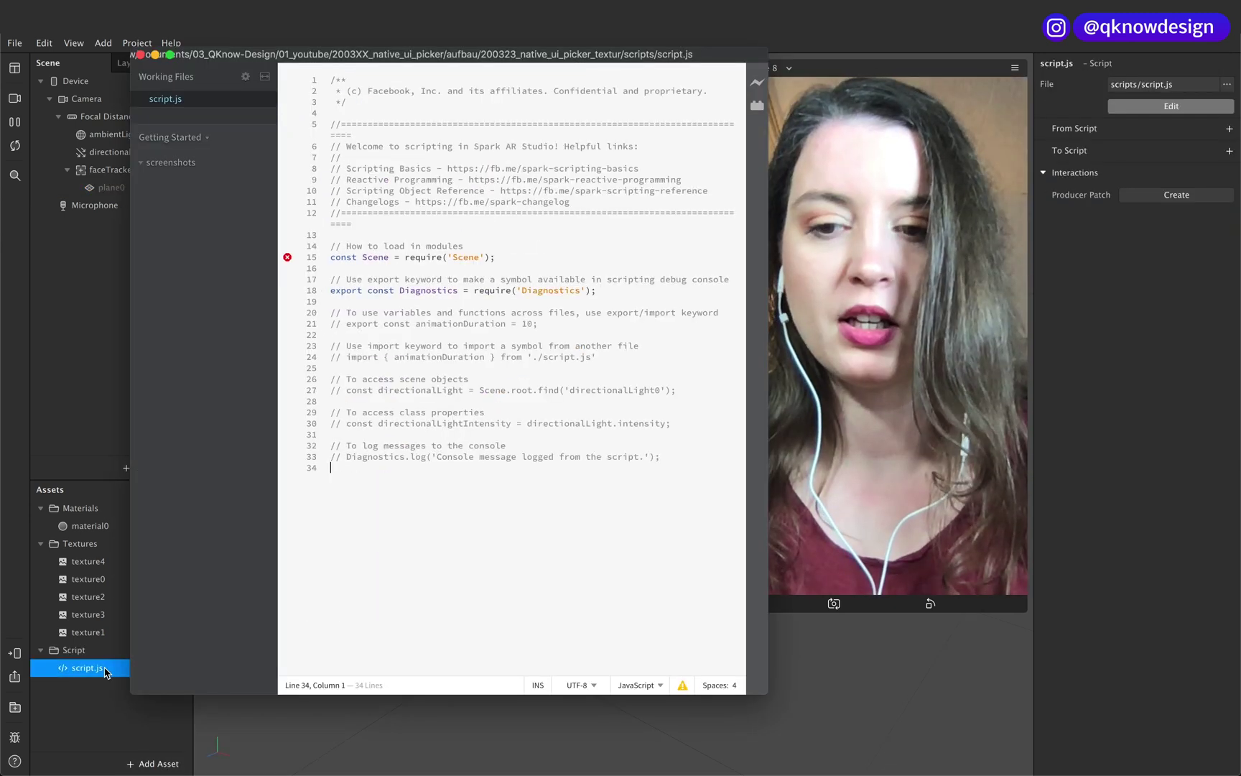
# Replace the script.js template with the pasted picker script and save it.
pyautogui.hotkey('ctrl', 'a')
pyautogui.press('BackSpace')
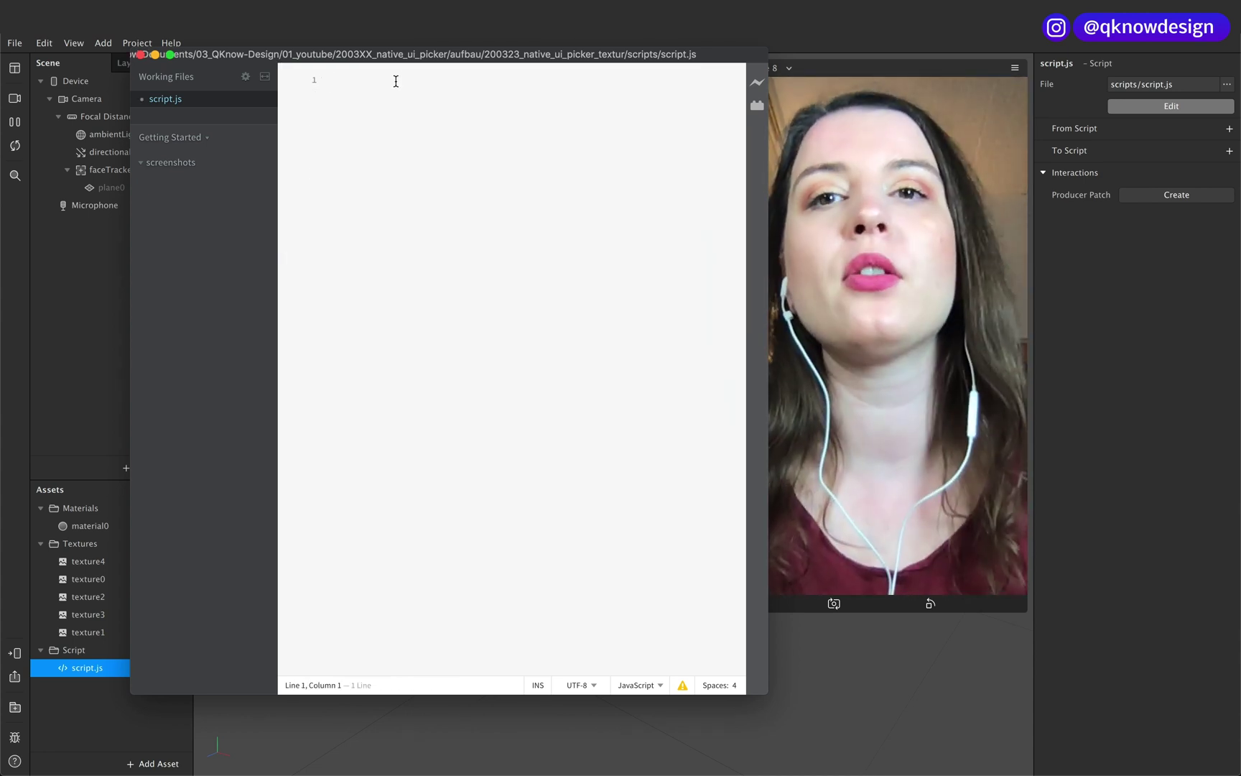
pyautogui.moveTo(524, 57); pyautogui.dragTo(483, 61)
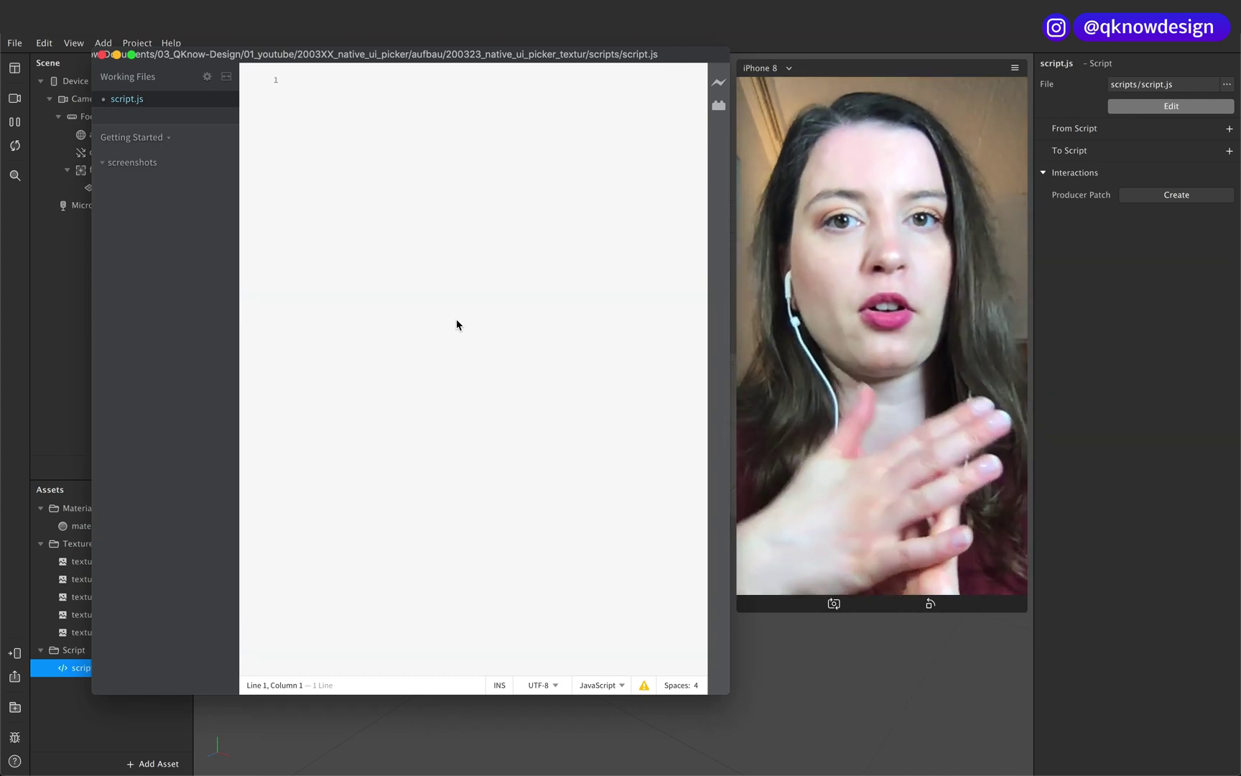
pyautogui.click(81, 666)
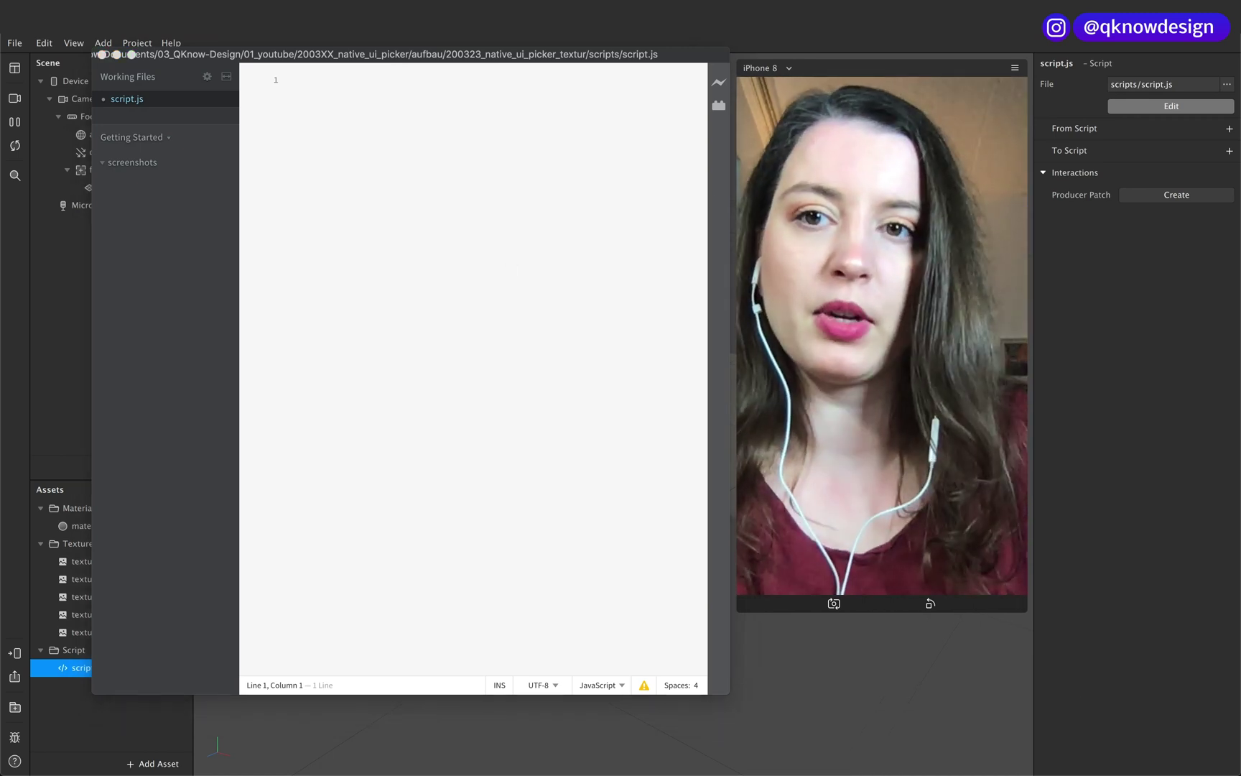
pyautogui.click(398, 120)
pyautogui.write("// Include the NativeUI and Textures modules  const NativeUI = require('NativeUI'); const Scene = require('Scene'); const Textures = require('Textures');   // Access the opject using the get method  const plane = Scene.root.find('plane0');  // Create a reference to the picker  const picker = NativeUI.picker;  // Set up the configuration for the picker   const index = 0;   const configuration = {   selectedIndex: index,   items: [  {image_texture: Textures.get('texture0')},  {image_texture: Textures.get('texture1')},  {image_texture: Textures.get('texture2')},  {image_texture: Textures.get('texture3')},  {image_texture: Textures.get('texture4')}  ]  };  // Configure the picker  picker.configure(configuration);  // Set the picker's visibility to true // This property is false by default  picker.visible = true;   //Subscribing to the selectedIndex property of the picker  picker.selectedIndex.monitor().subscribe(function(index) {        plane.material.diffuse = configuration.items[index.newValue].image_texture;  });")
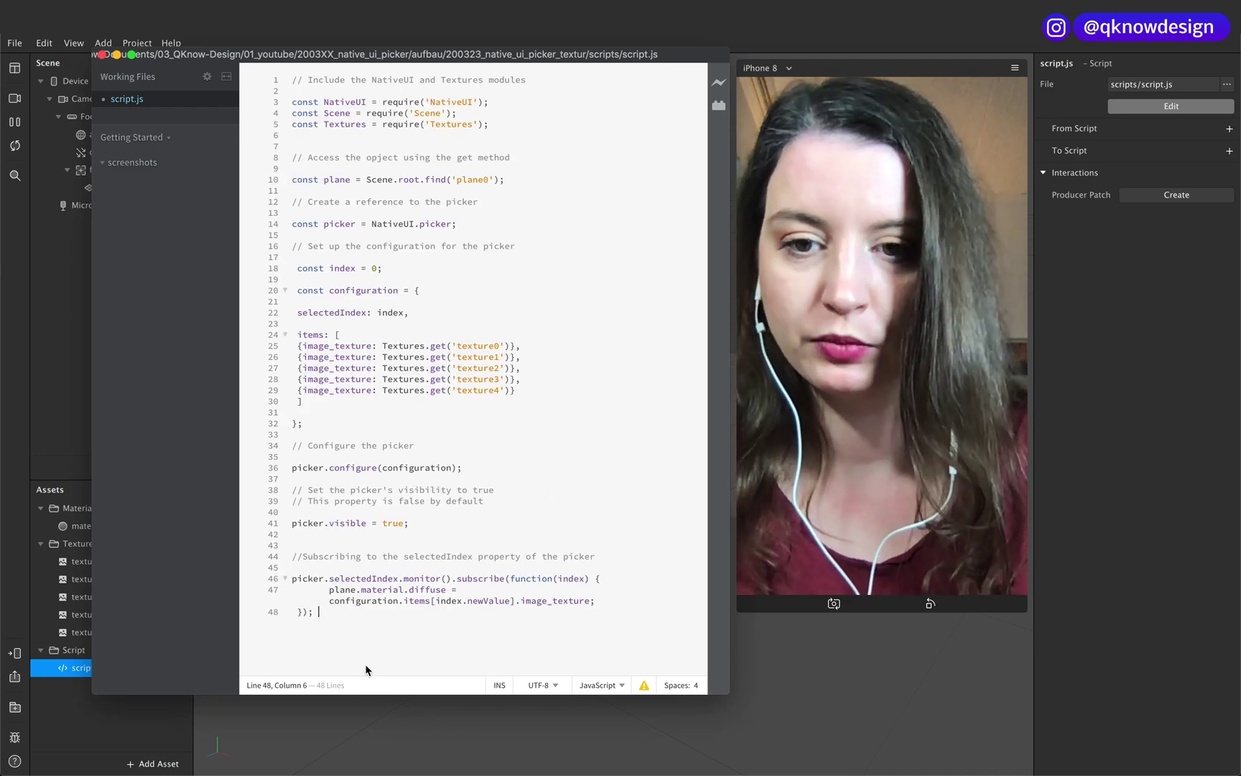
pyautogui.press('super+s')
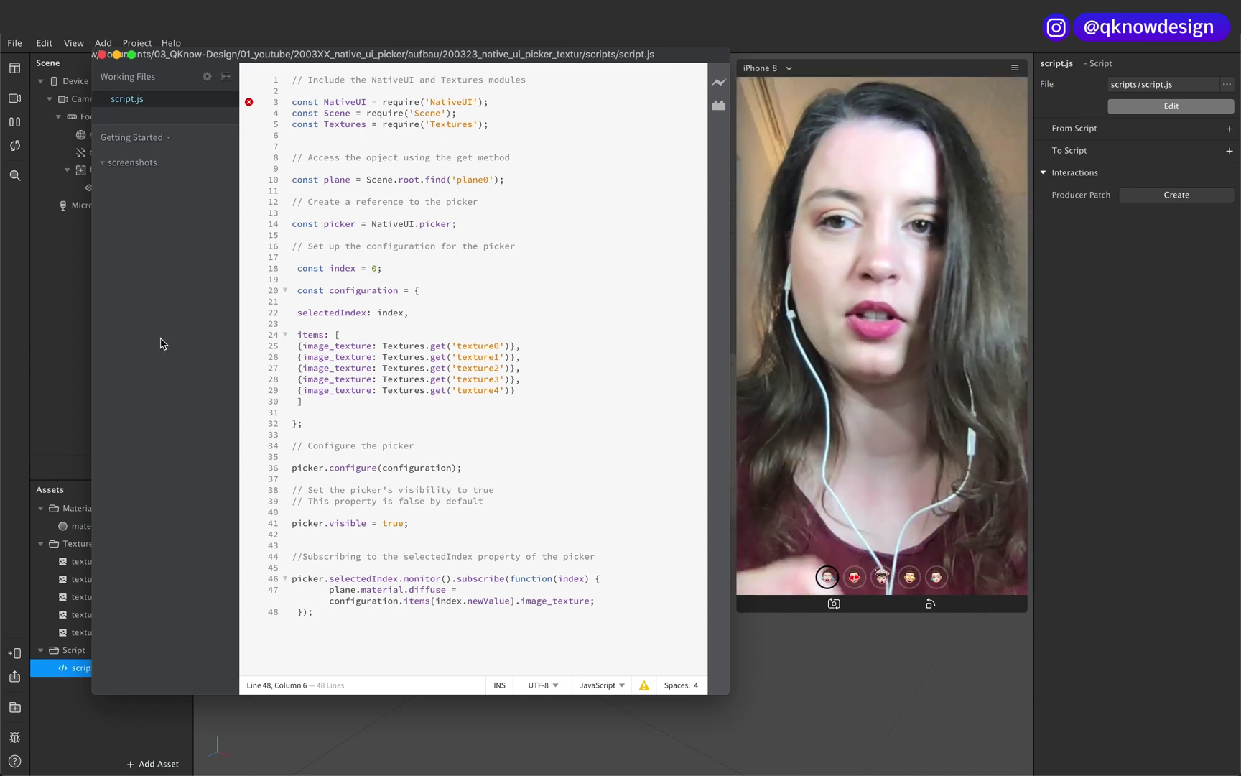
# Make plane0 visible again and pick the heart-eyes Memoji in the preview.
pyautogui.click(71, 346)
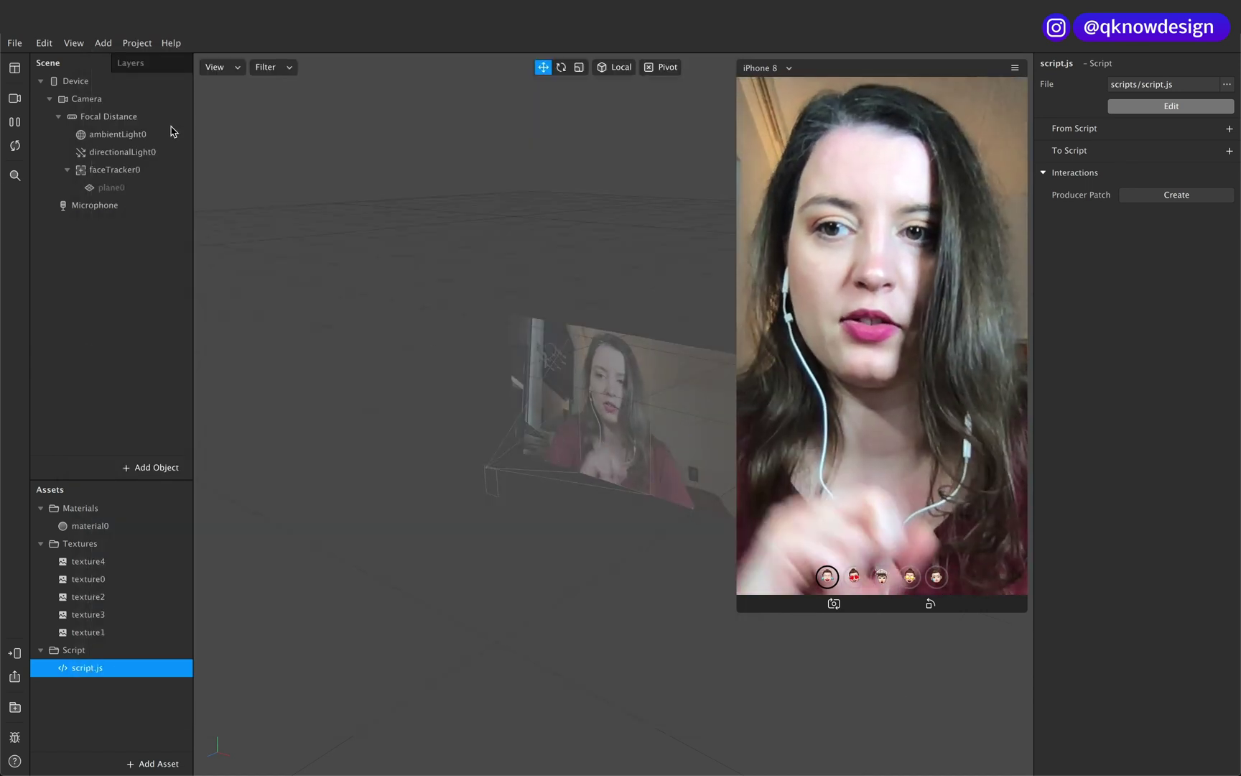
pyautogui.click(111, 187)
pyautogui.click(1124, 128)
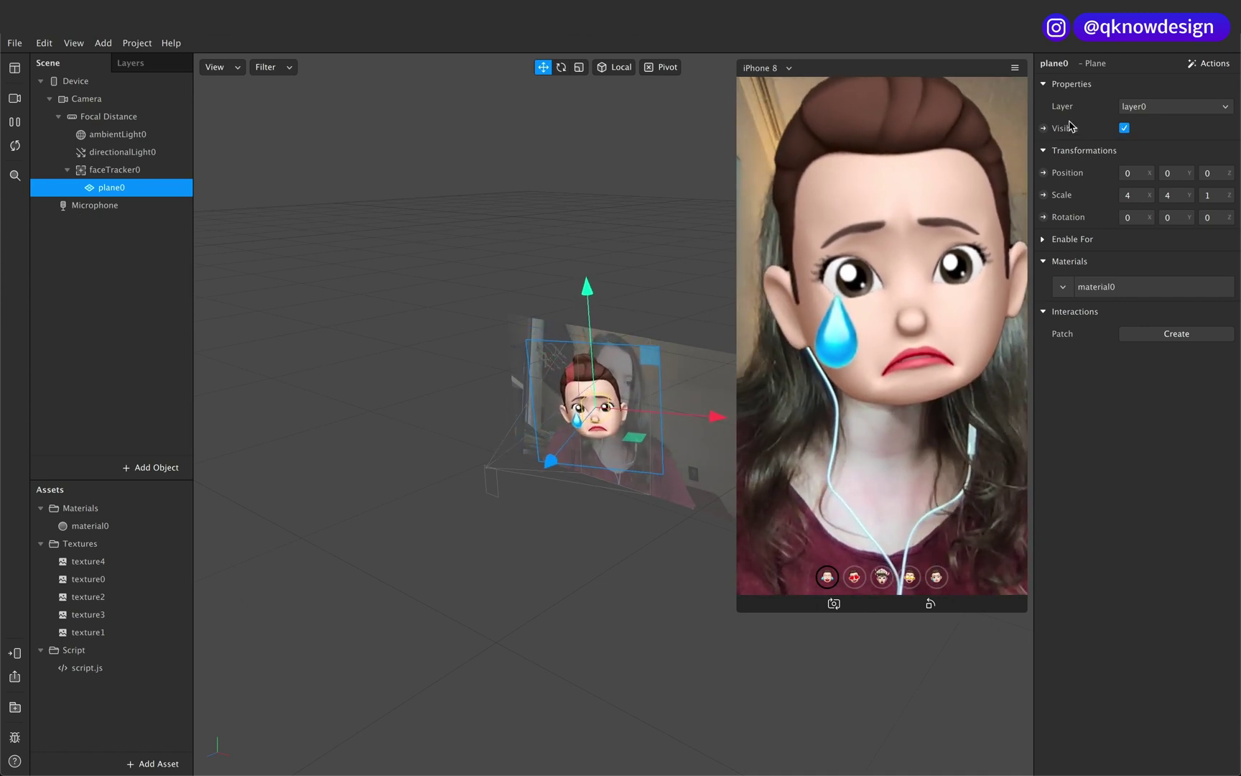
pyautogui.click(855, 578)
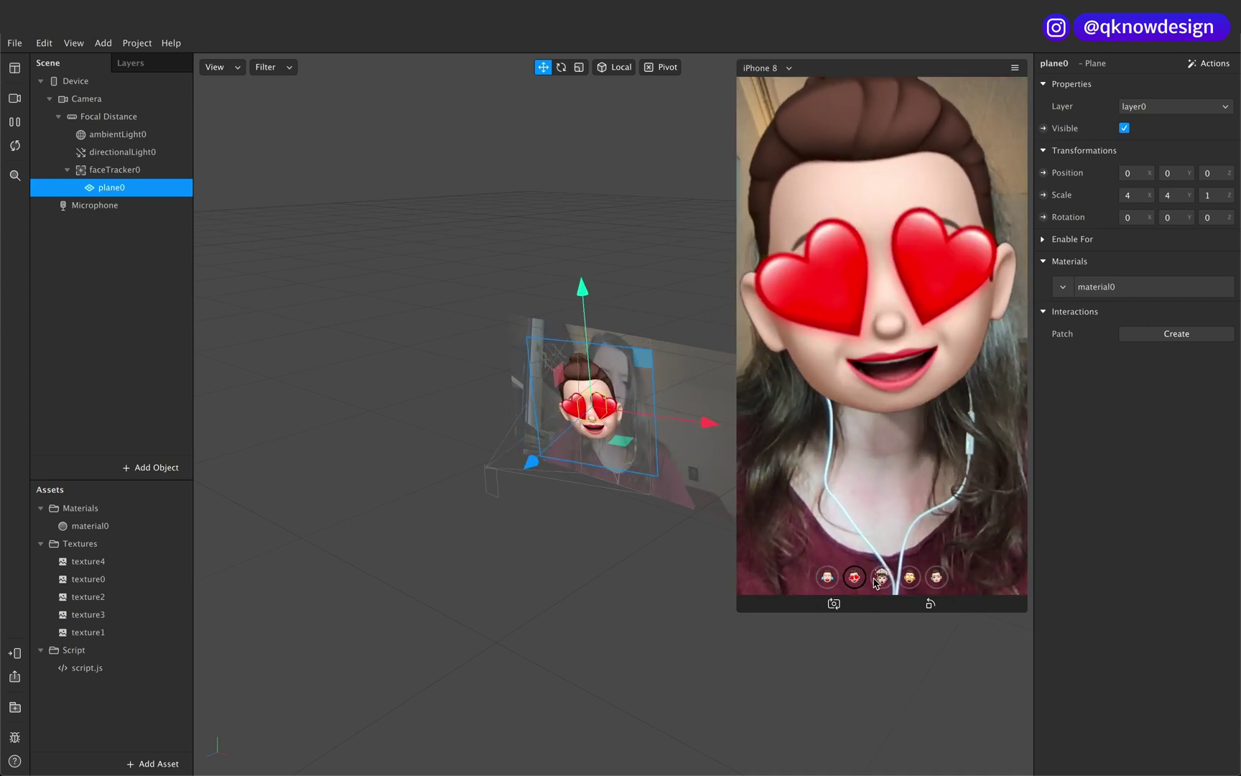